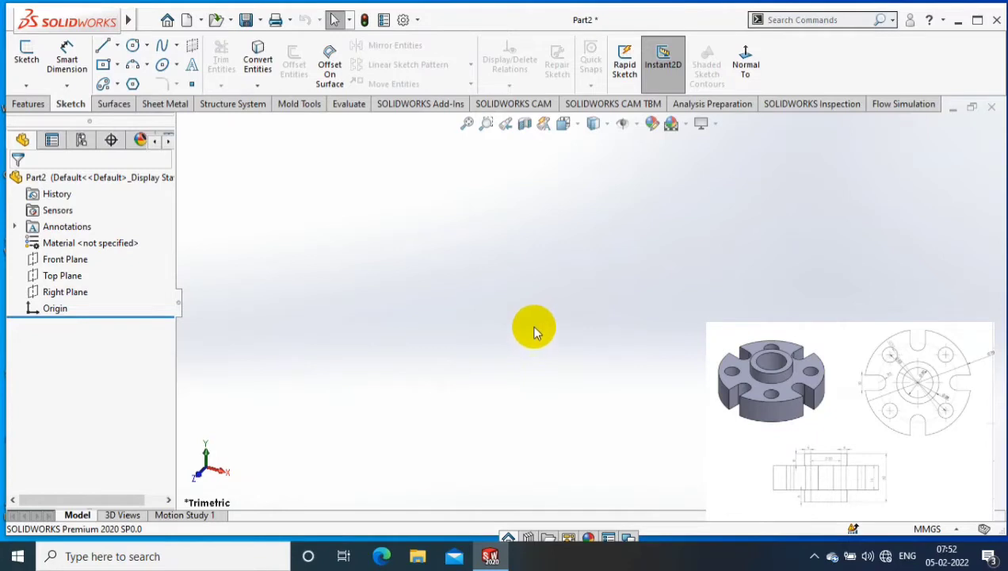
# Step: Start a Front Plane sketch and draw three concentric circles centred on the origin
pyautogui.click(65, 259)
pyautogui.click(26, 54)
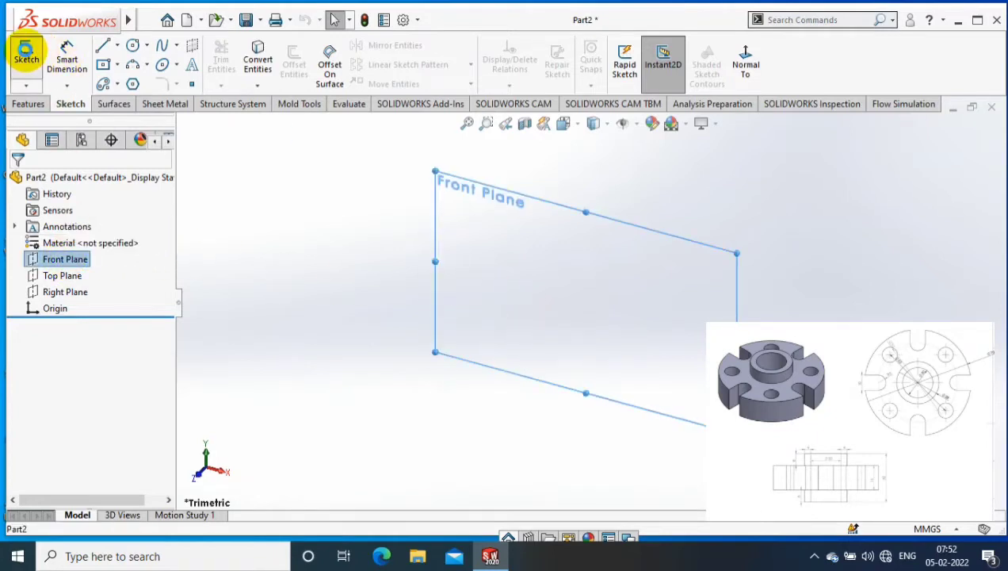
pyautogui.click(134, 48)
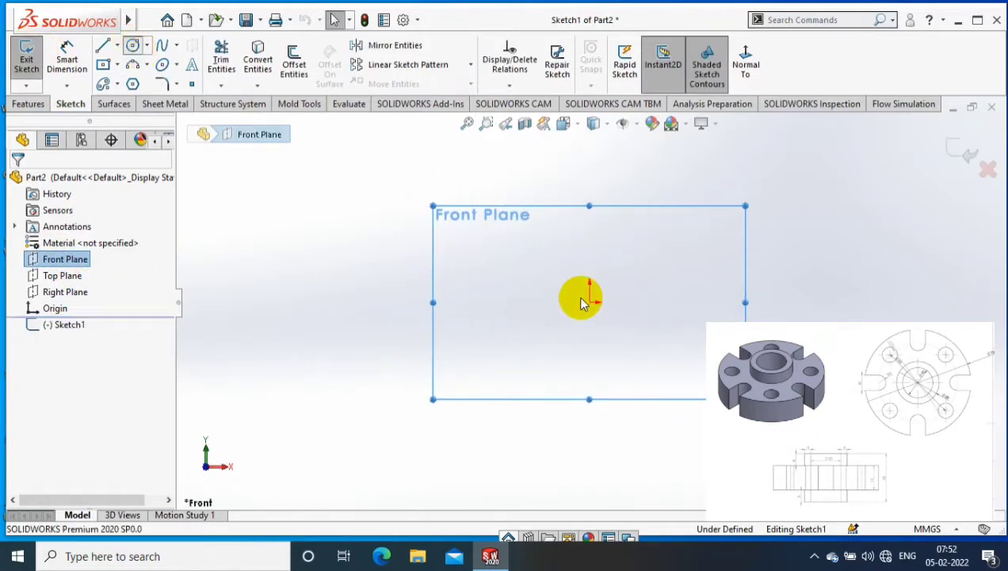
pyautogui.click(589, 301)
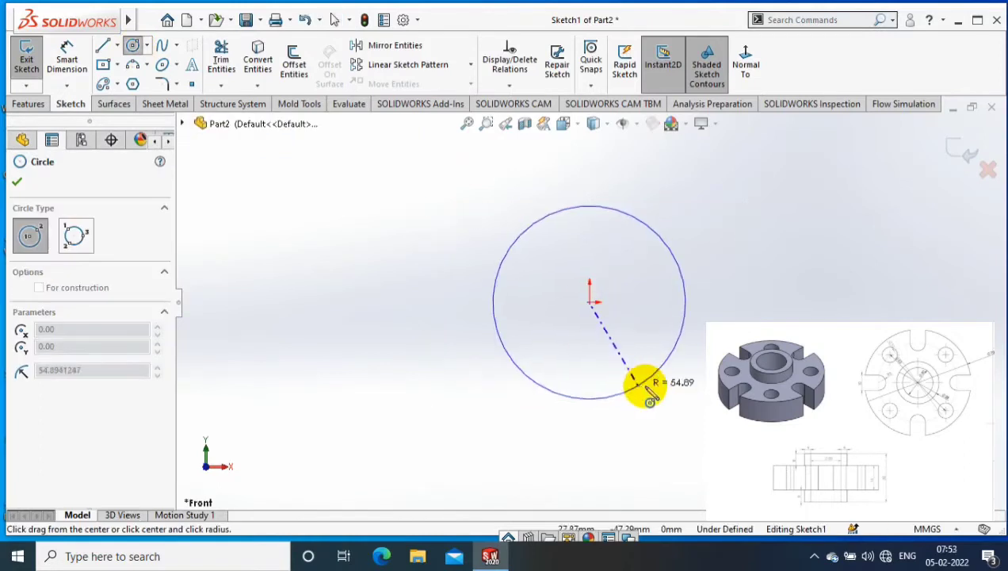
pyautogui.click(597, 311)
pyautogui.click(589, 301)
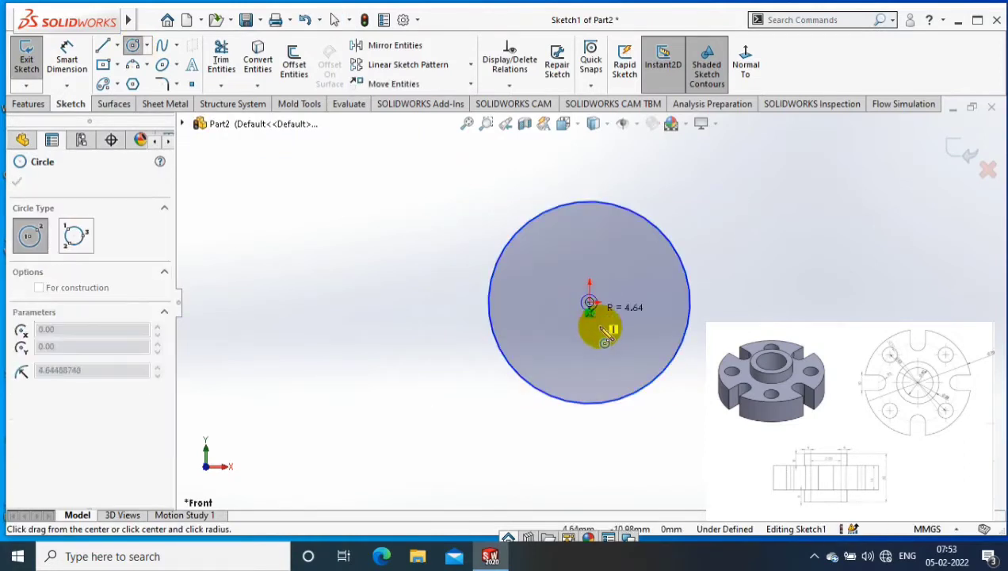
pyautogui.click(595, 313)
pyautogui.click(589, 301)
pyautogui.click(606, 325)
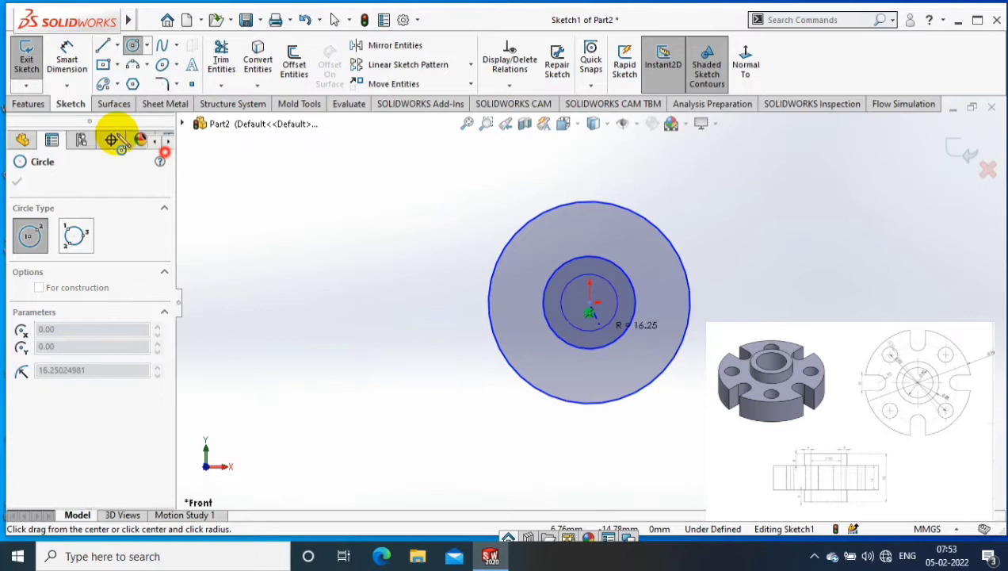
pyautogui.click(67, 60)
# Step: Dimension the outer circle Ø70 and the middle circle Ø28
pyautogui.scroll(-2, 710, 270)
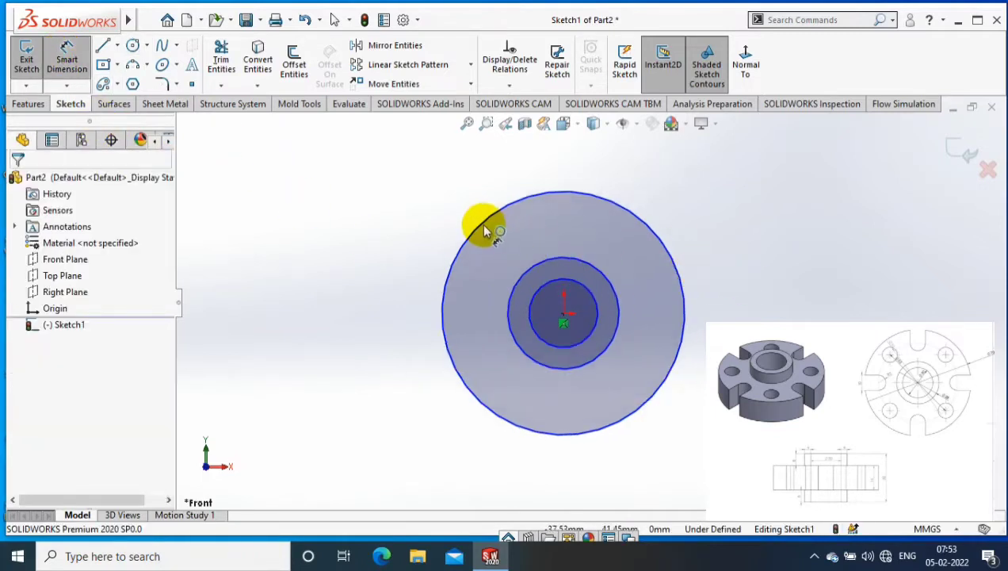
pyautogui.click(443, 290)
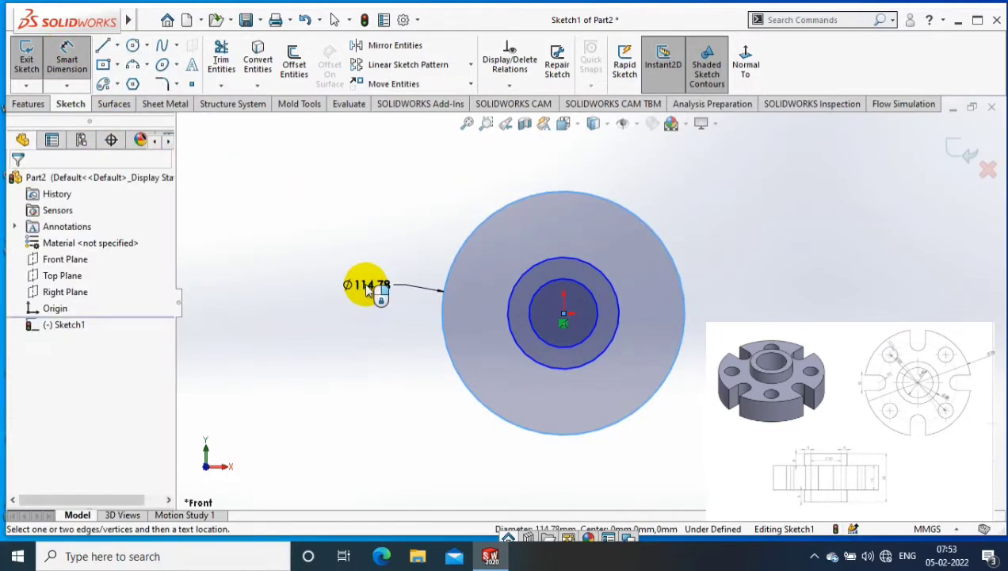
pyautogui.click(369, 291)
pyautogui.write('70')
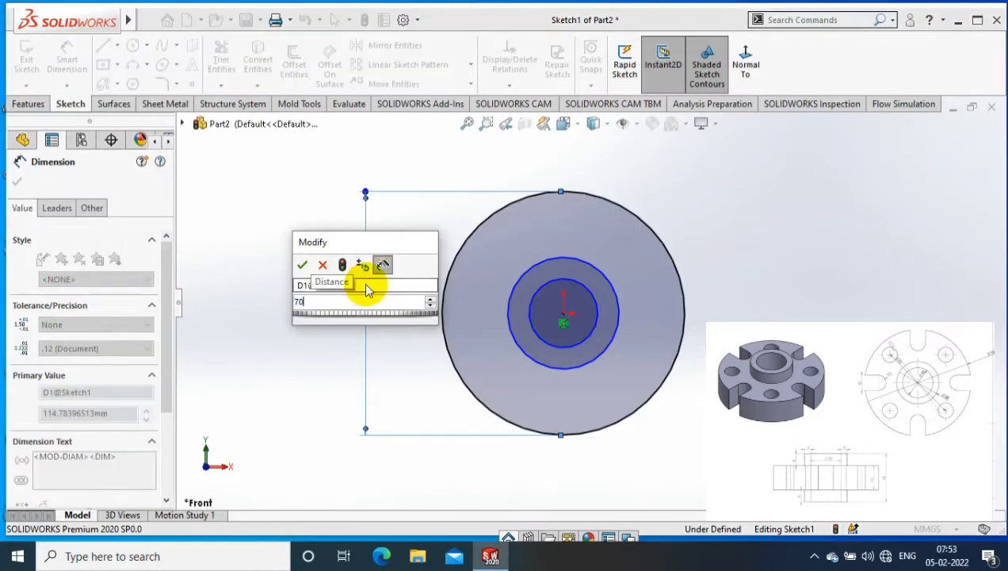
pyautogui.press('Return')
pyautogui.click(610, 284)
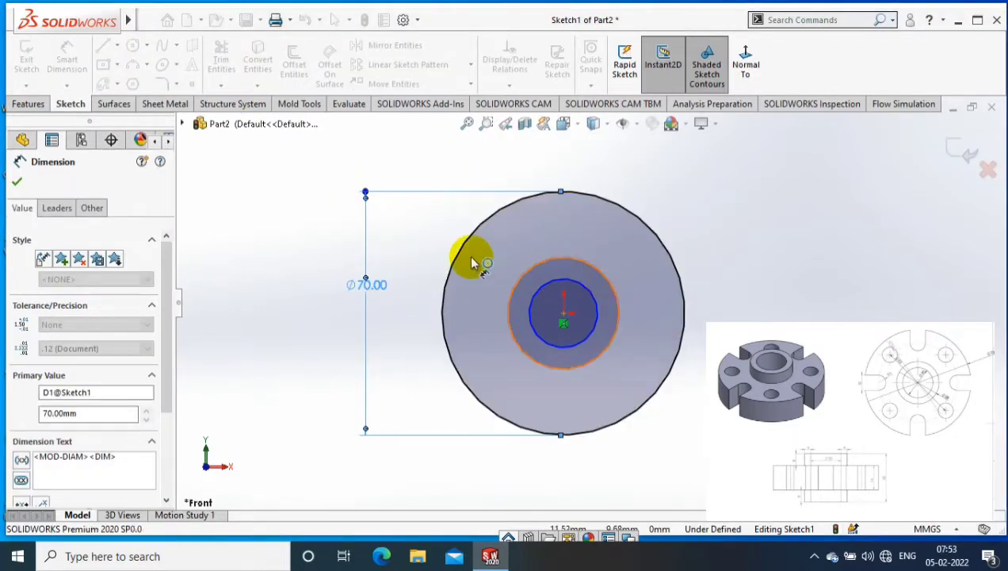
pyautogui.click(406, 299)
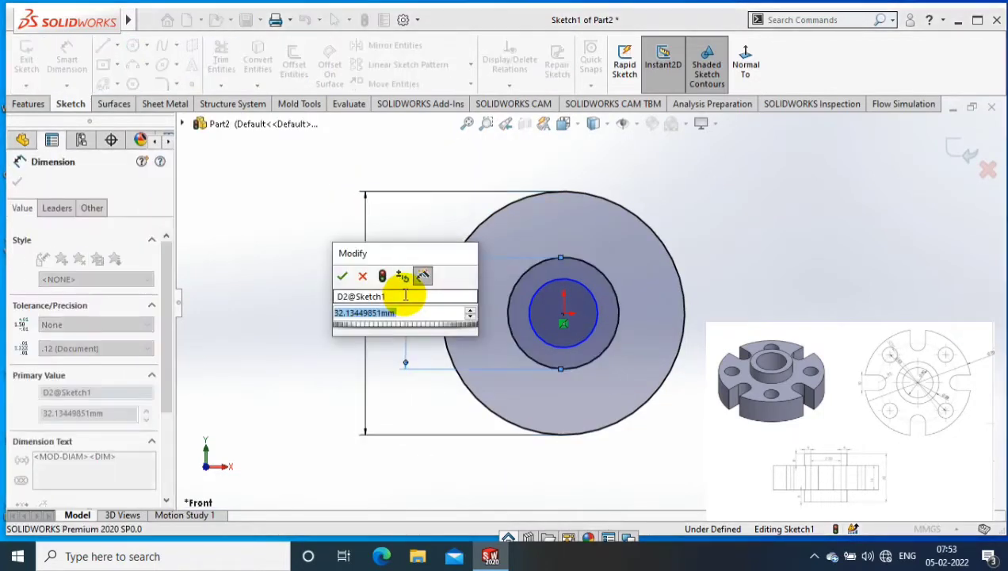
pyautogui.write('20')
pyautogui.press('Return')
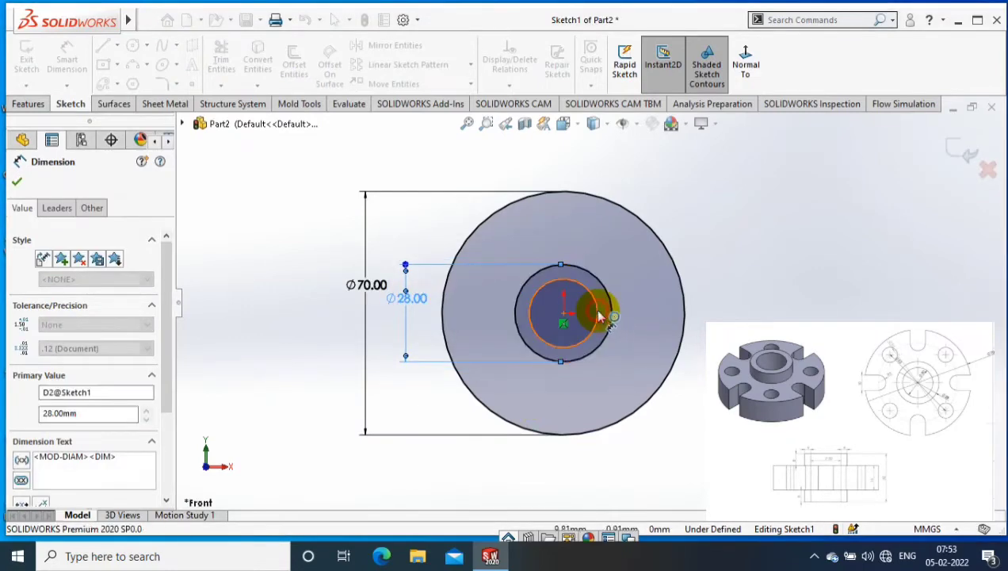
# Step: Dimension the innermost circle Ø20 so the sketch becomes fully defined
pyautogui.click(600, 315)
pyautogui.click(565, 164)
pyautogui.write('20')
pyautogui.press('Return')
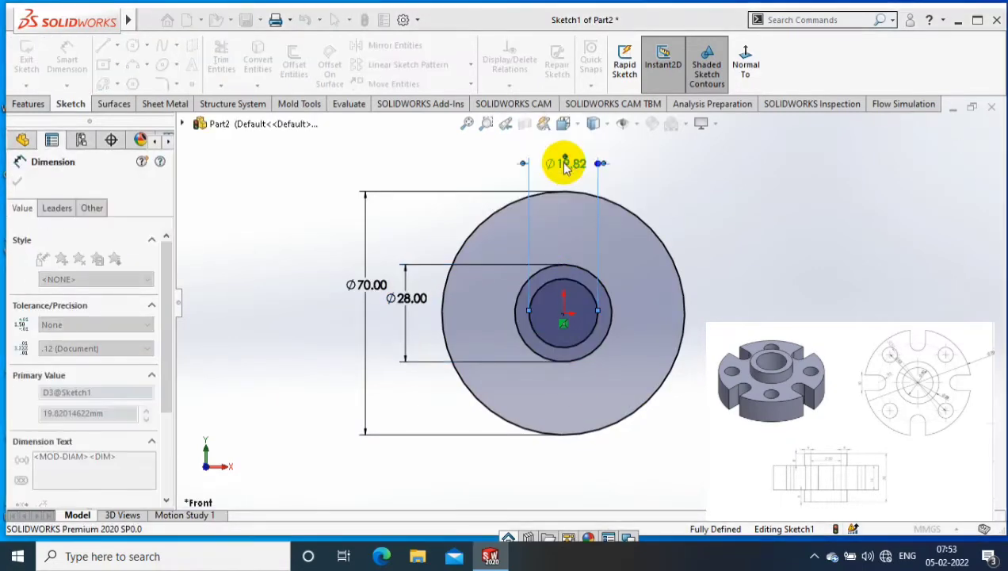
pyautogui.click(738, 250)
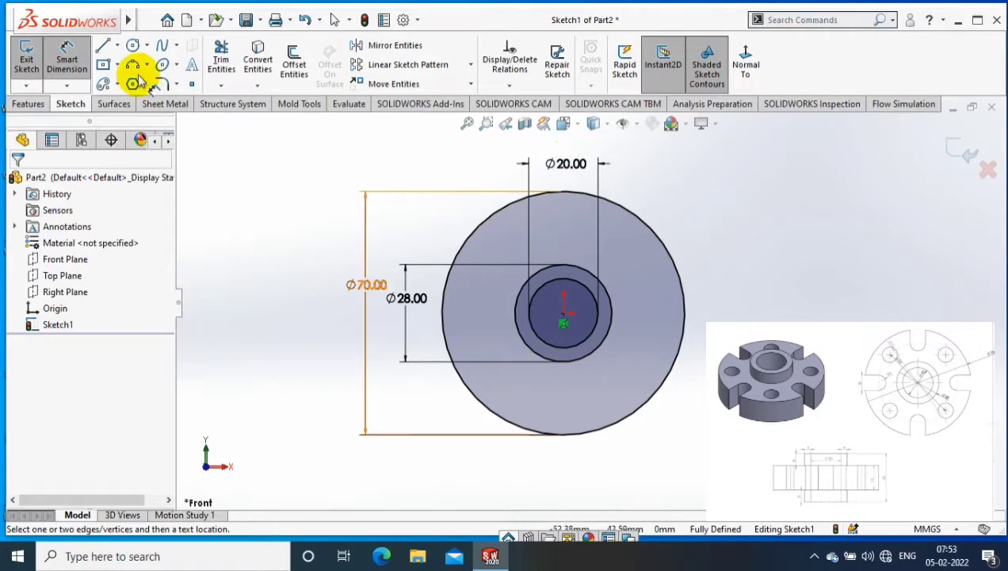
# Step: Draw a Ø10 circle below the origin, its centre dimensioned 26 mm away
pyautogui.click(131, 45)
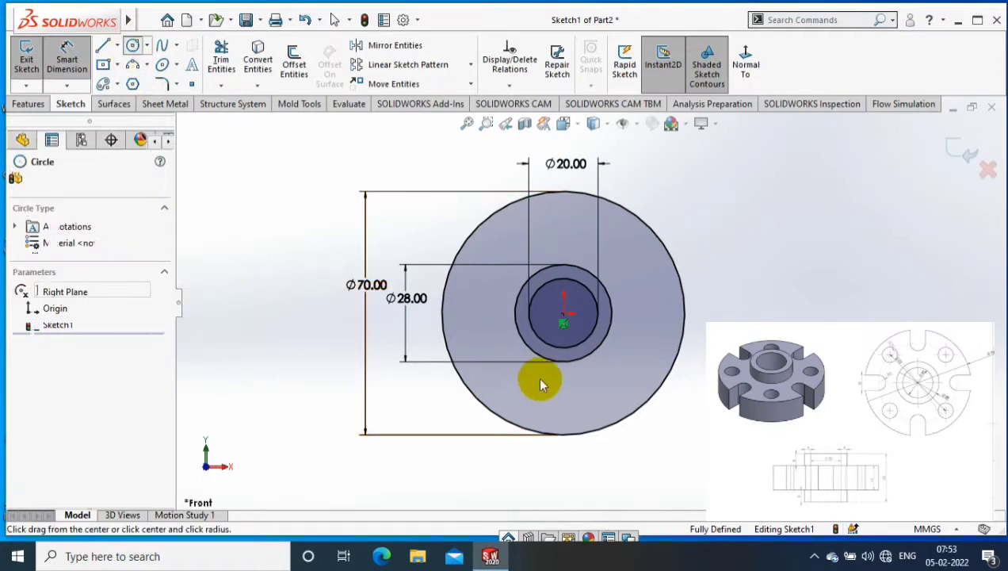
pyautogui.click(564, 406)
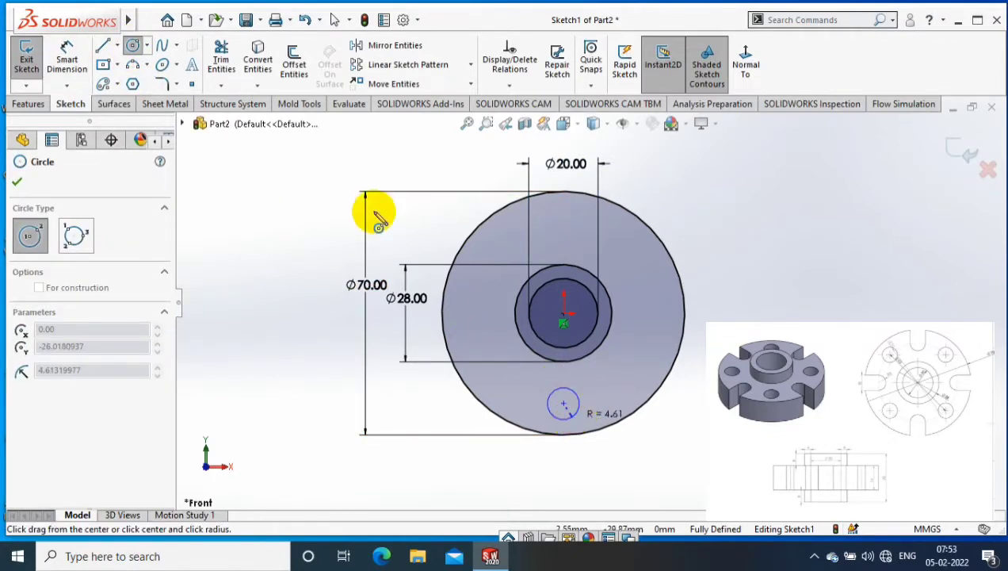
pyautogui.click(68, 47)
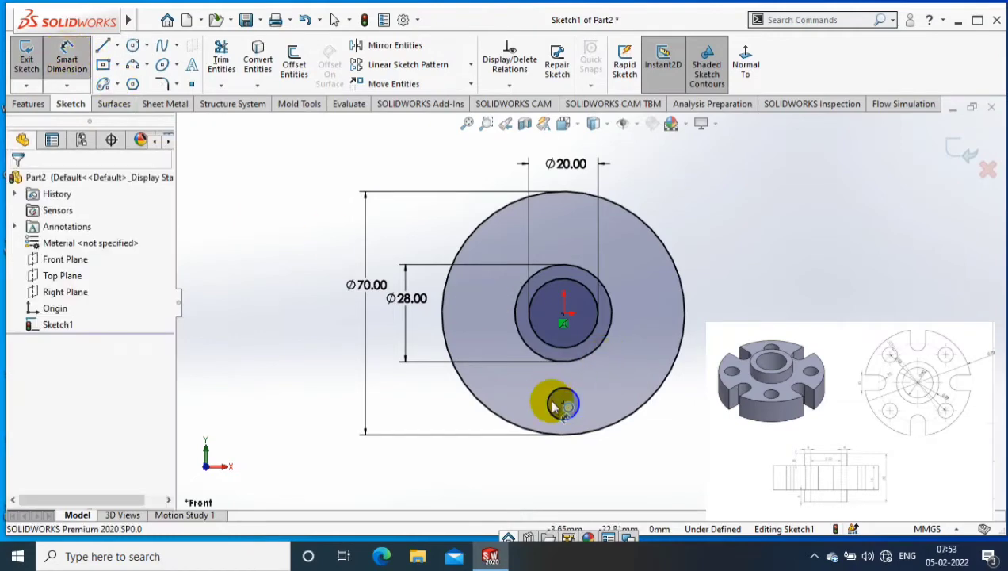
pyautogui.click(562, 405)
pyautogui.click(564, 315)
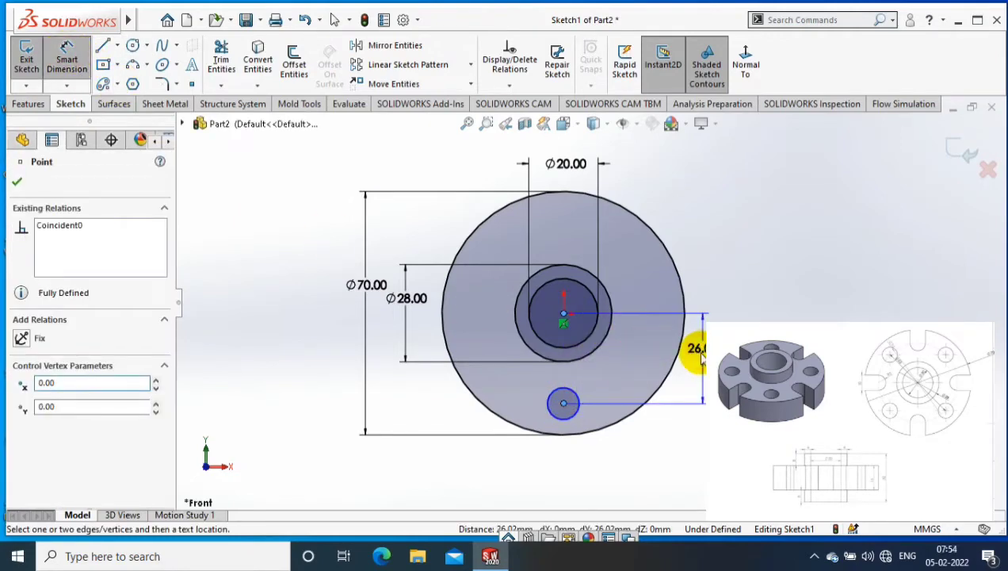
pyautogui.click(700, 355)
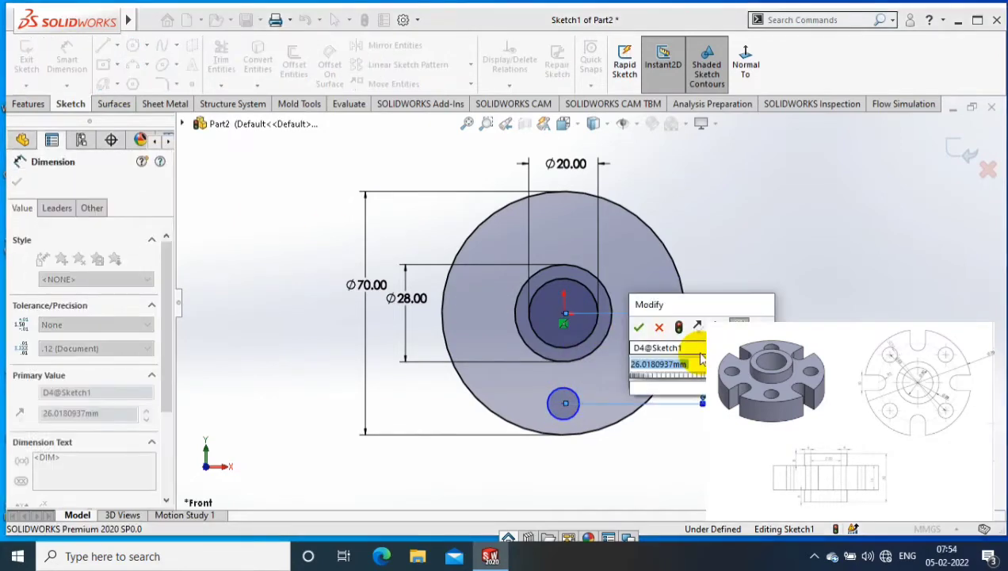
pyautogui.press('Return')
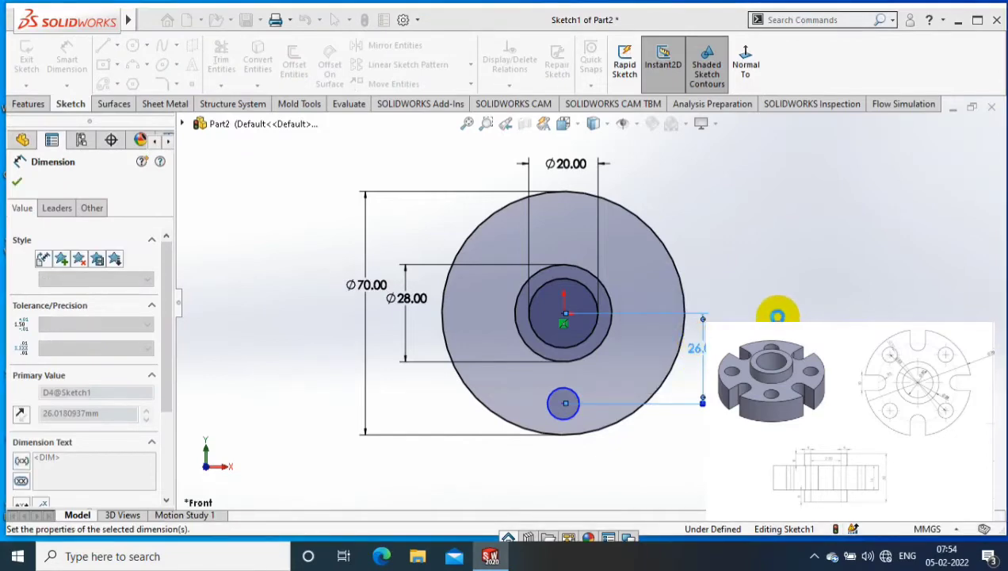
pyautogui.click(555, 412)
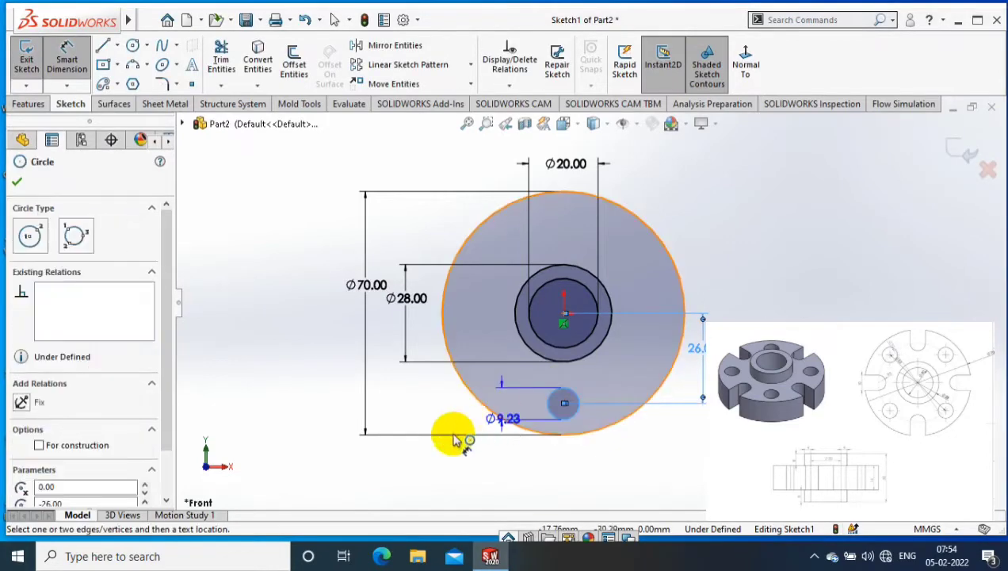
pyautogui.click(458, 413)
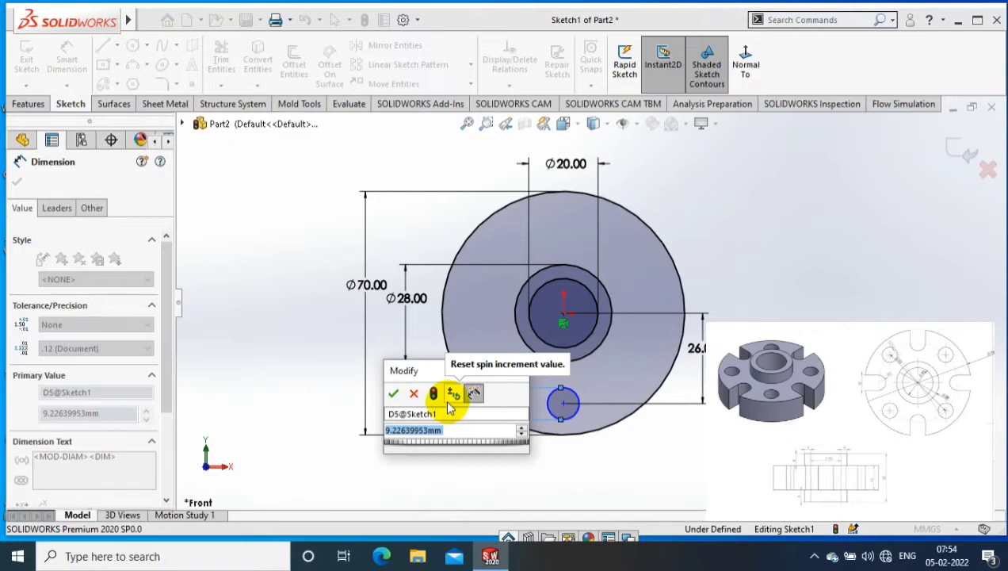
pyautogui.press('Return')
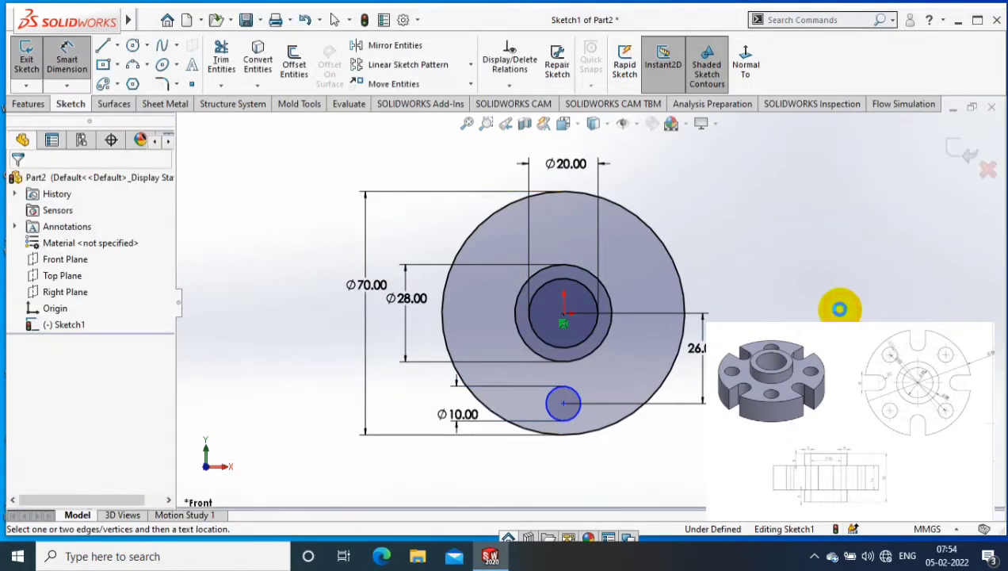
# Step: Add a Vertical relation between the origin and the small circle's centre
pyautogui.click(567, 318)
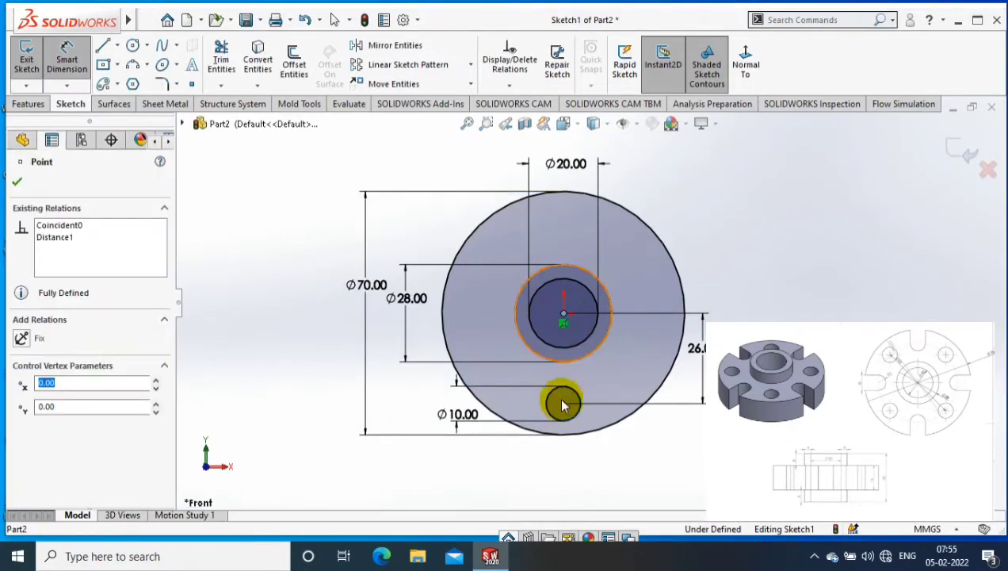
pyautogui.keyDown('ctrl'); pyautogui.click(563, 403); pyautogui.keyUp('ctrl')
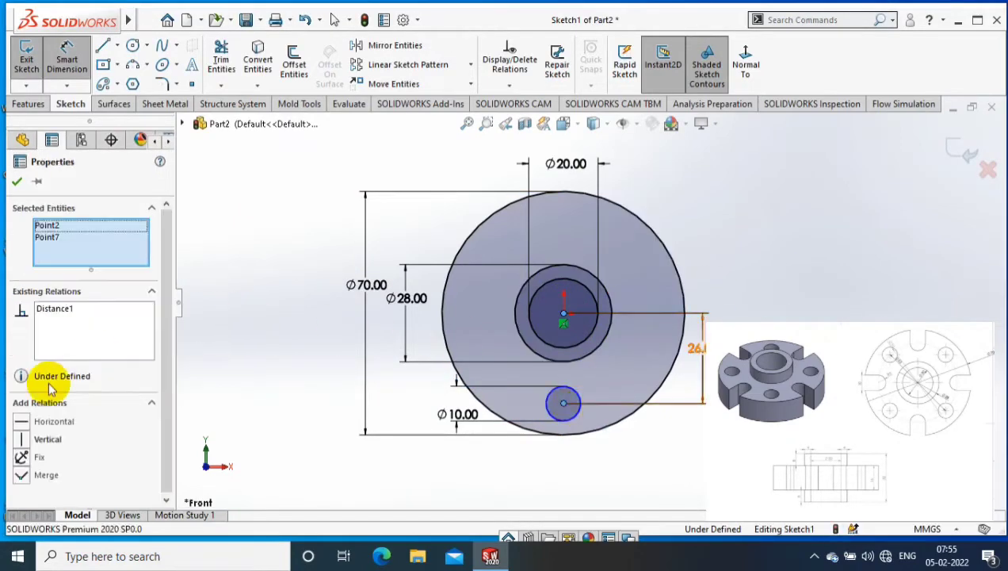
pyautogui.click(20, 438)
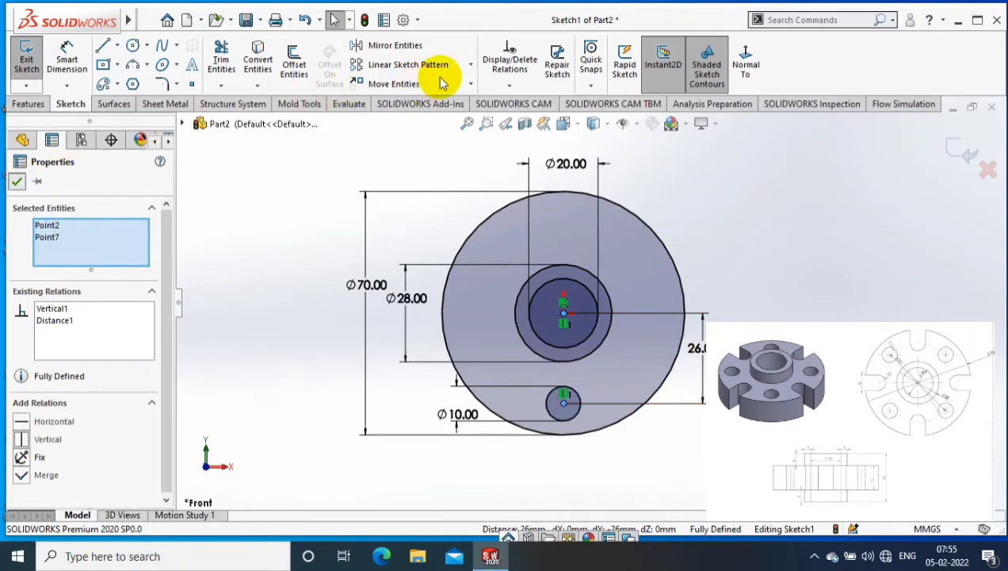
pyautogui.press('Escape')
pyautogui.click(470, 64)
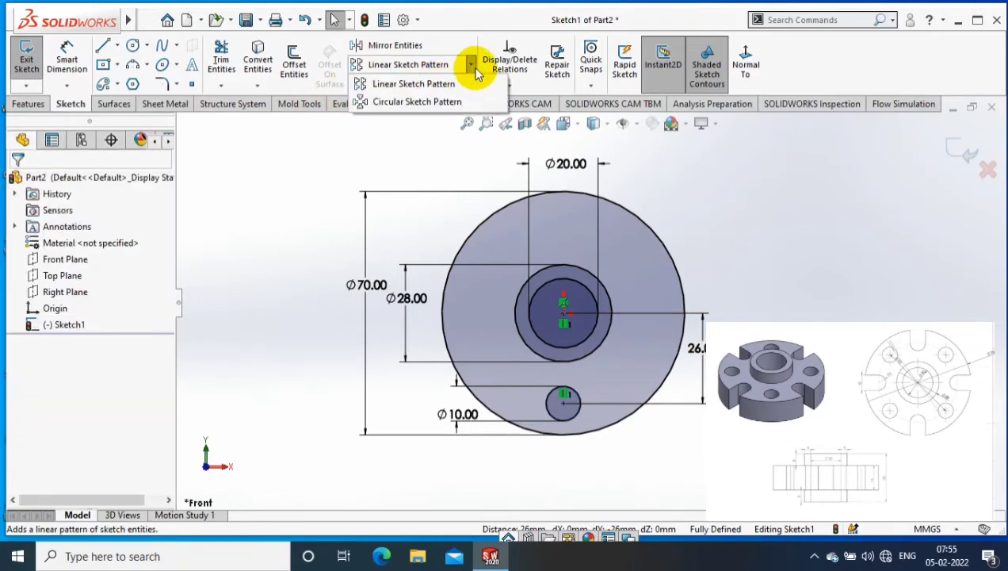
# Step: Try a linear sketch pattern on the Ø10 hole, then cancel it
pyautogui.click(432, 83)
pyautogui.scroll(-3, 161, 375)
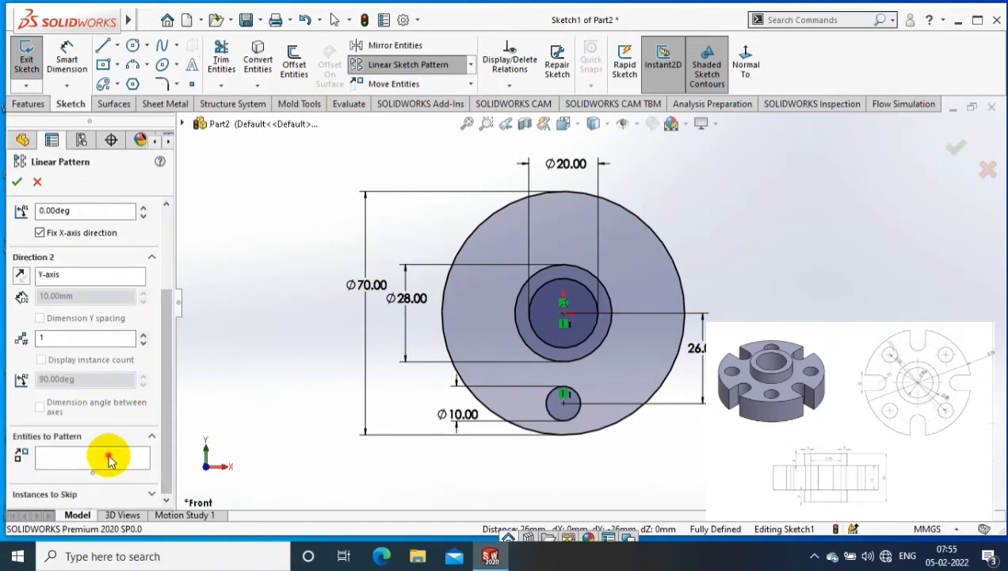
pyautogui.click(110, 460)
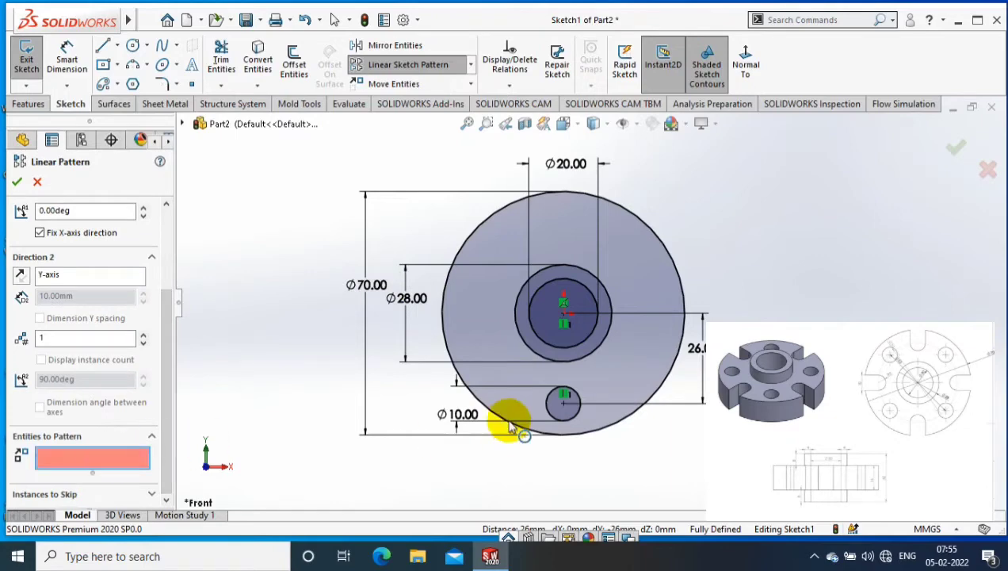
pyautogui.click(559, 396)
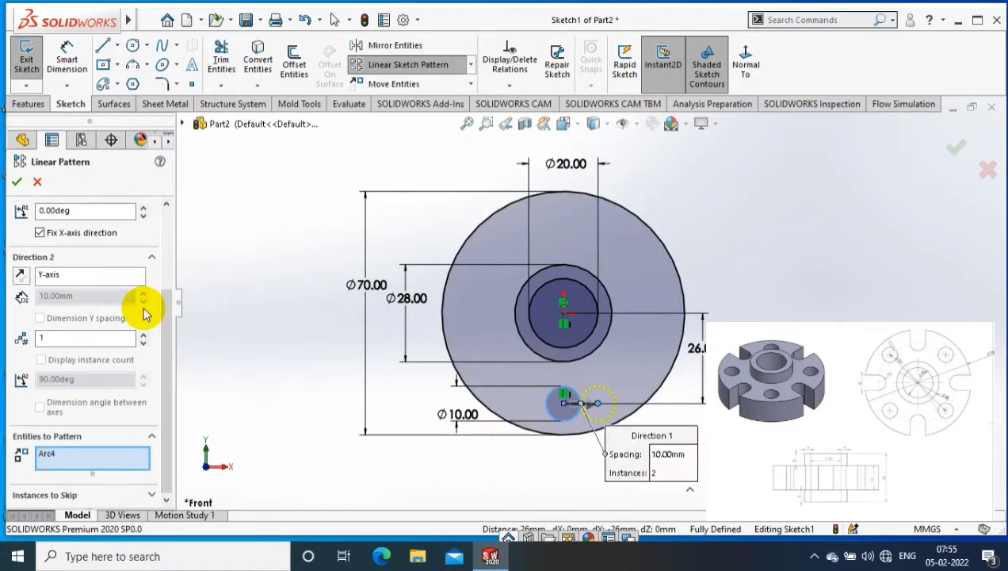
pyautogui.scroll(3, 165, 311)
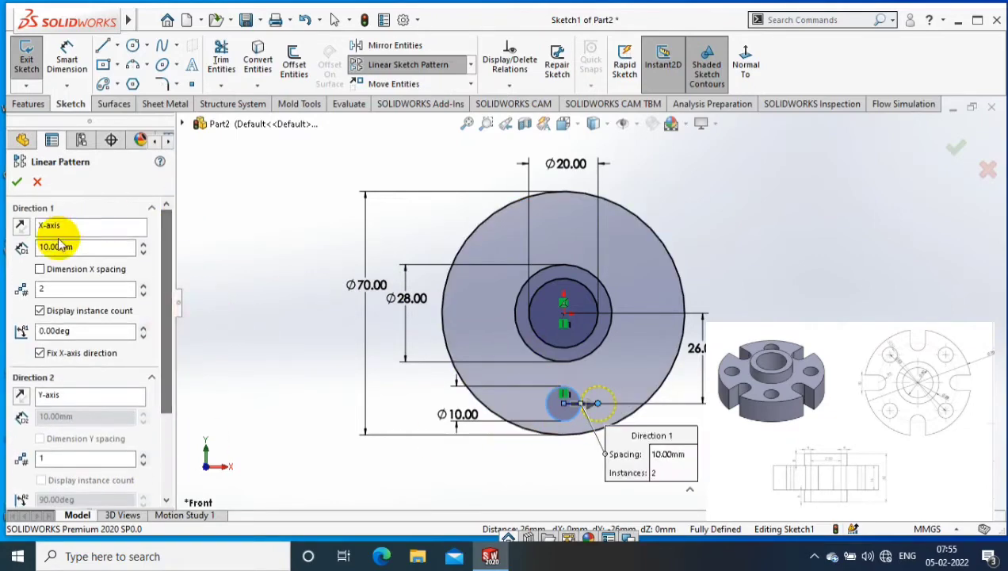
pyautogui.click(17, 182)
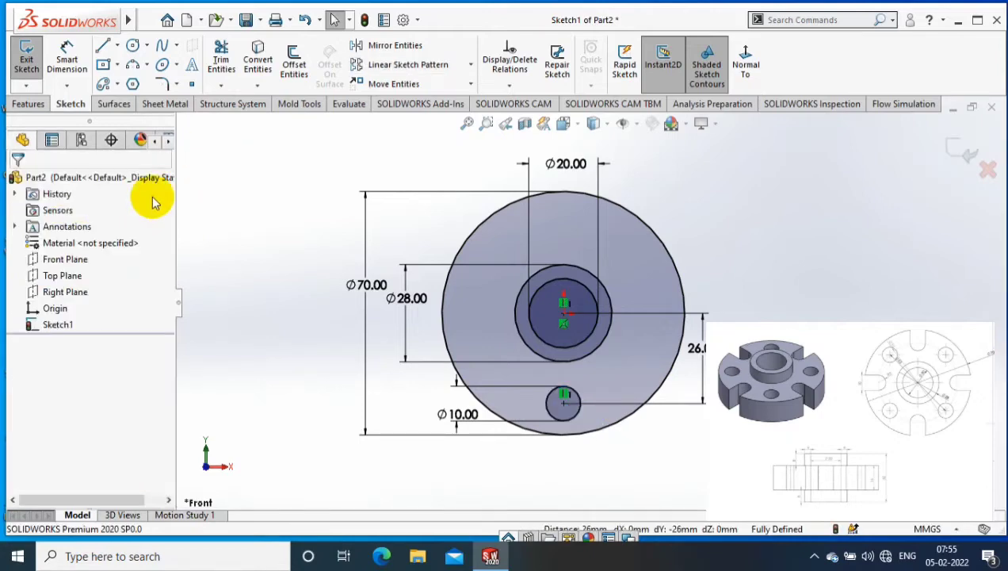
# Step: Circularly pattern the Ø10 hole into four equally spaced copies about the disc centre
pyautogui.click(562, 317)
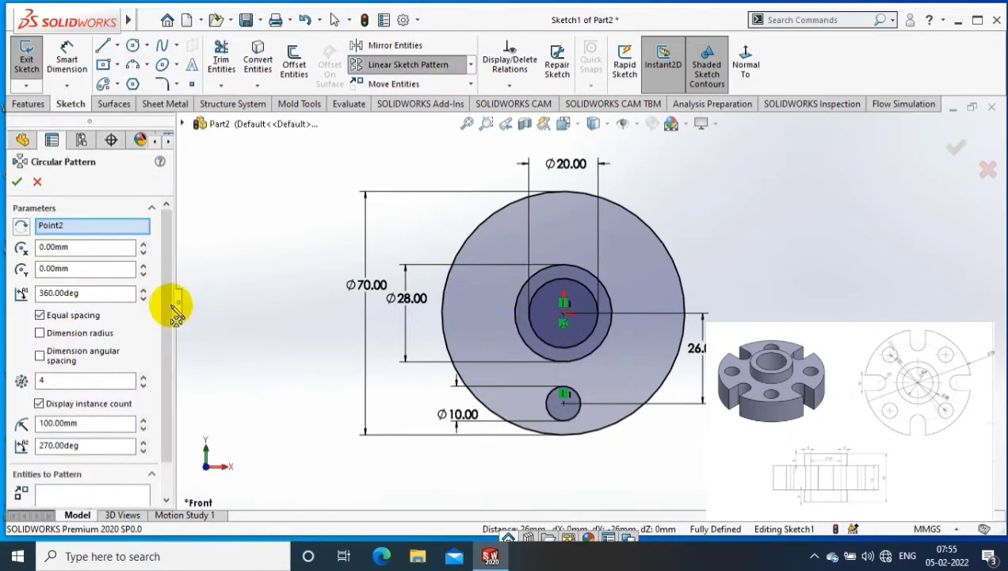
pyautogui.scroll(-1, 162, 278)
pyautogui.click(104, 458)
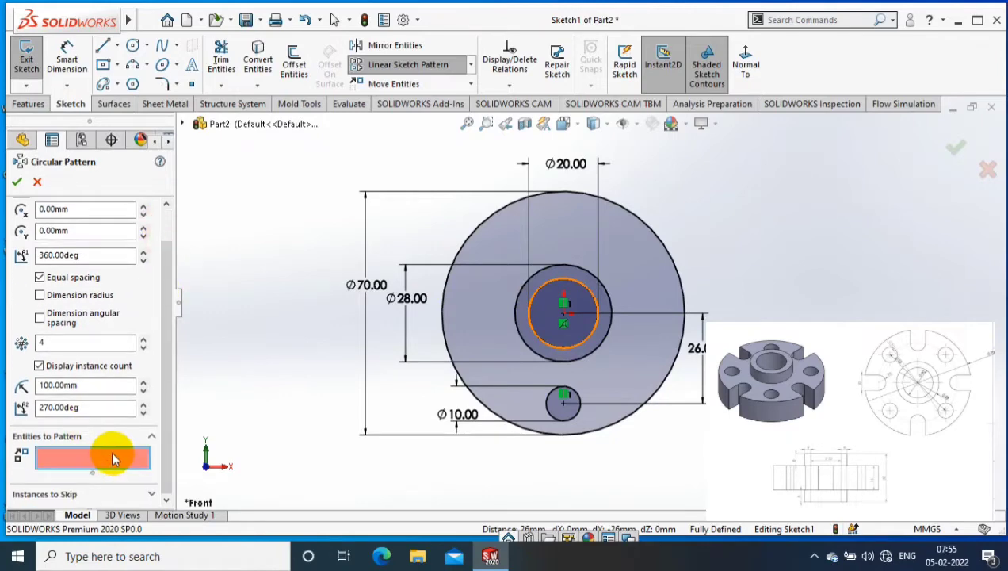
pyautogui.click(575, 419)
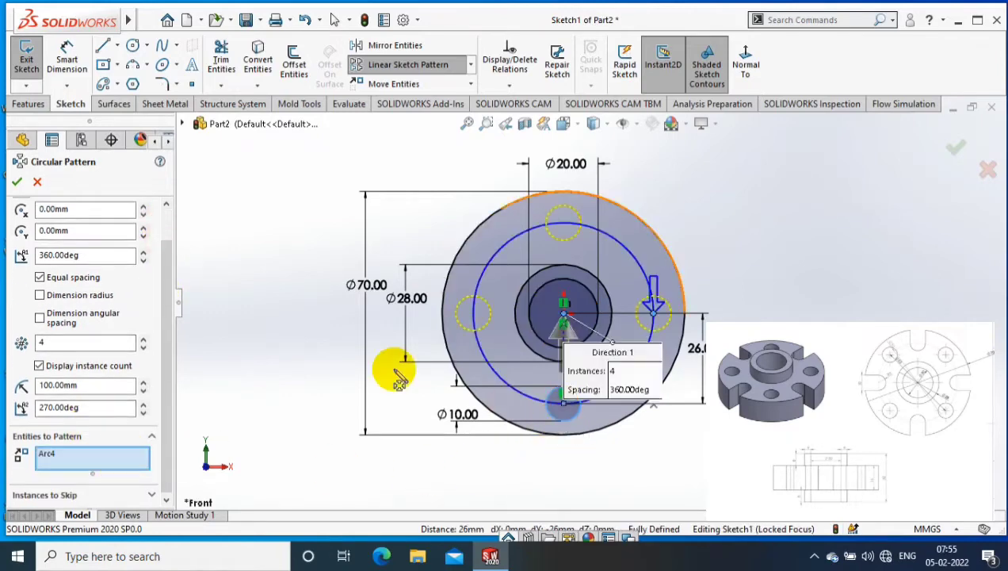
pyautogui.click(17, 183)
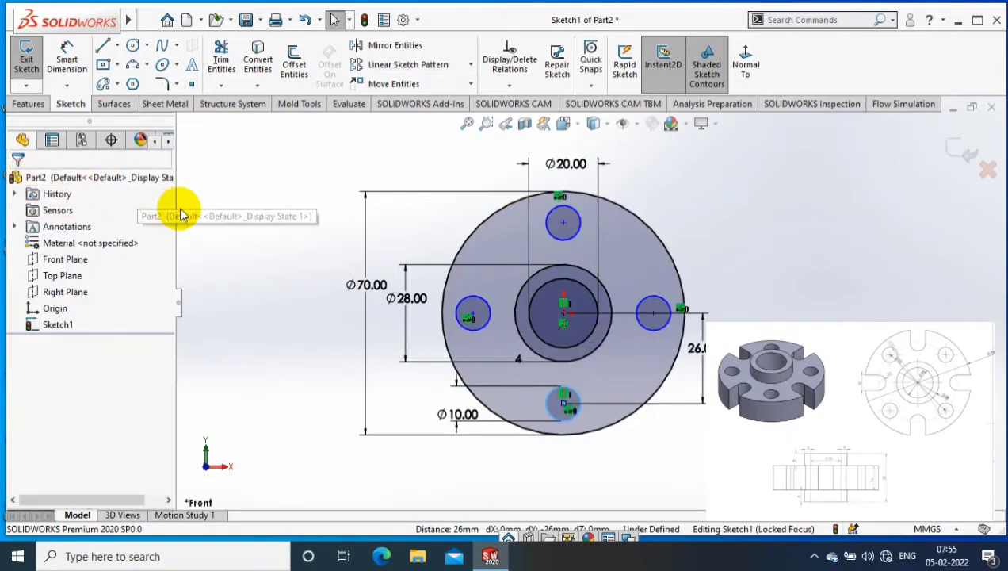
pyautogui.click(118, 87)
pyautogui.click(117, 103)
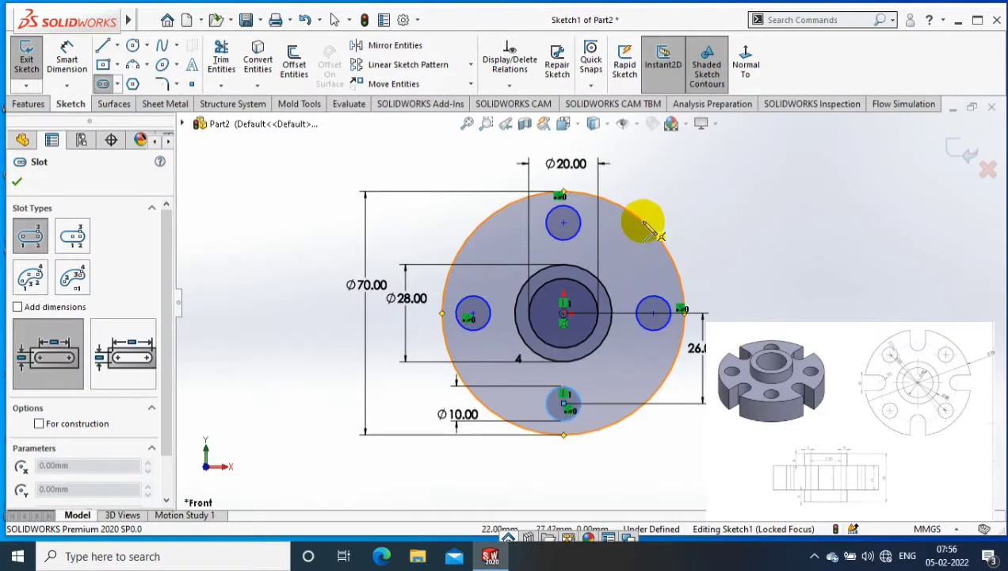
# Step: Draw a diagonal and a vertical construction centerline from the disc centre
pyautogui.click(118, 45)
pyautogui.click(134, 81)
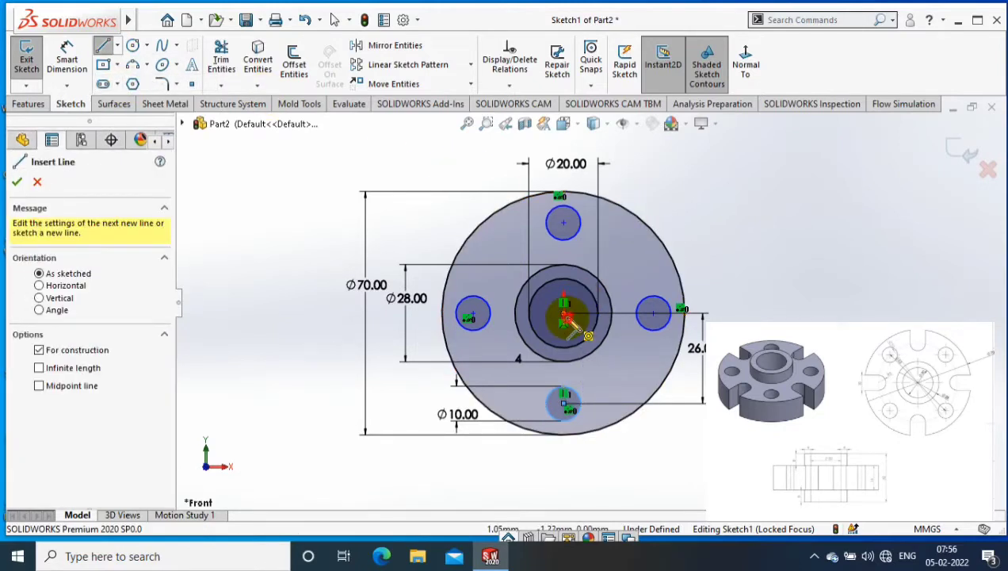
pyautogui.click(689, 216)
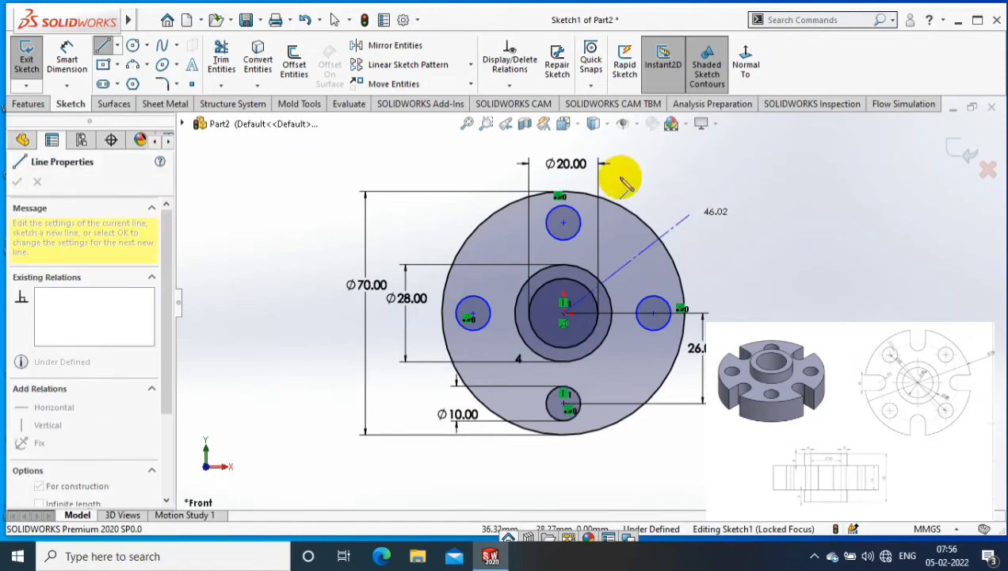
pyautogui.click(117, 45)
pyautogui.click(134, 80)
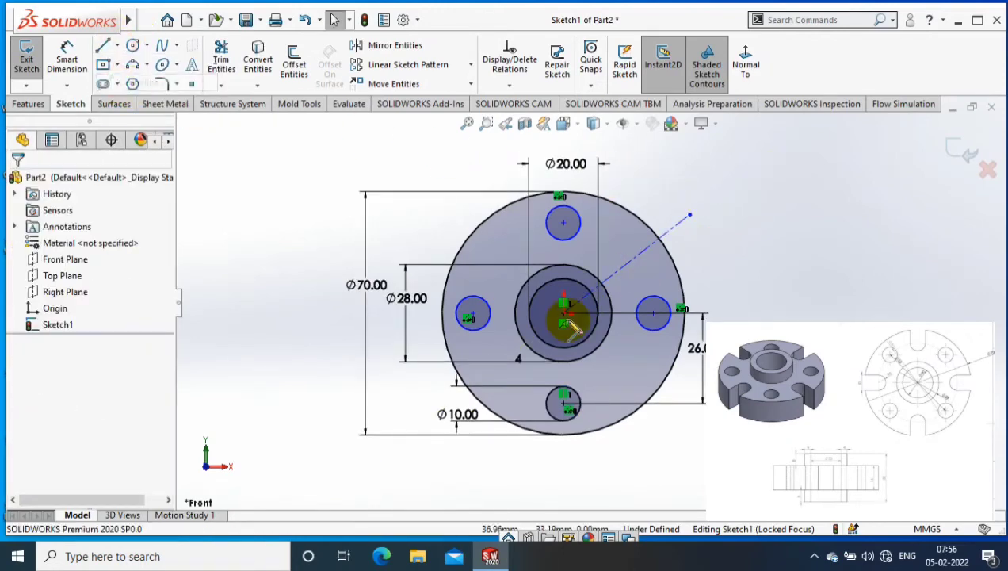
pyautogui.click(561, 193)
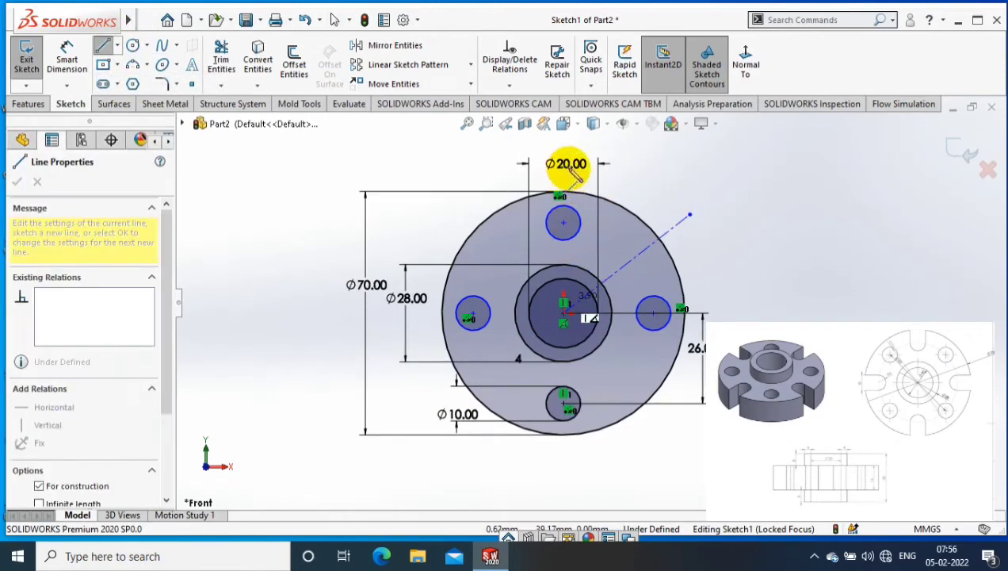
pyautogui.click(561, 179)
# Step: Add an angle dimension between the vertical and diagonal centerlines
pyautogui.click(67, 57)
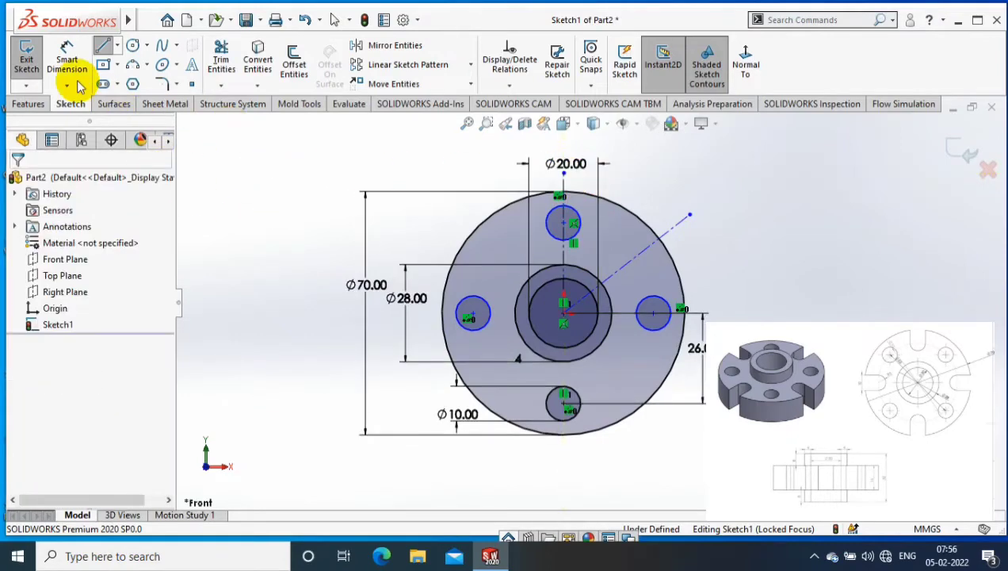
pyautogui.click(596, 277)
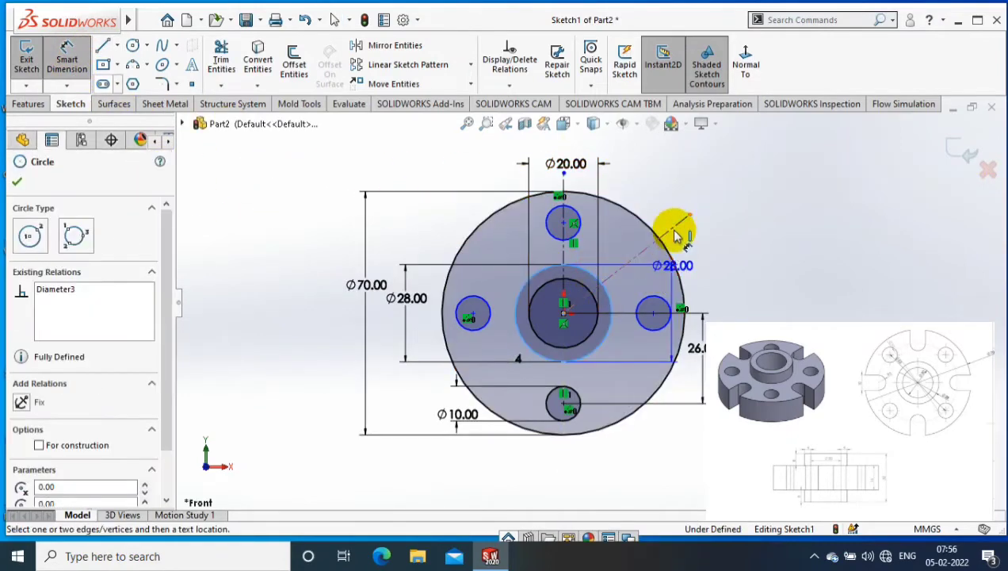
pyautogui.click(671, 229)
pyautogui.click(656, 210)
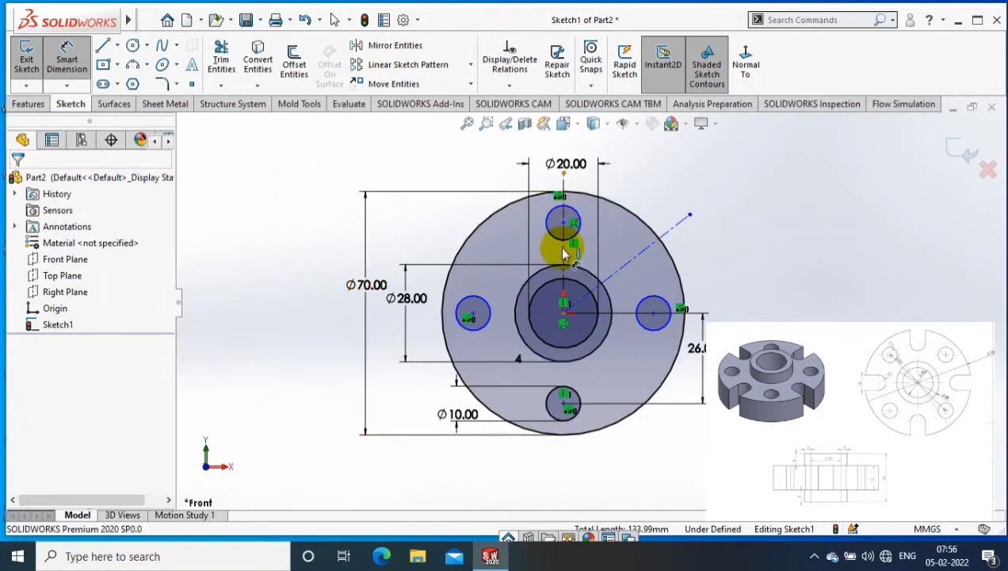
pyautogui.click(560, 248)
pyautogui.click(672, 222)
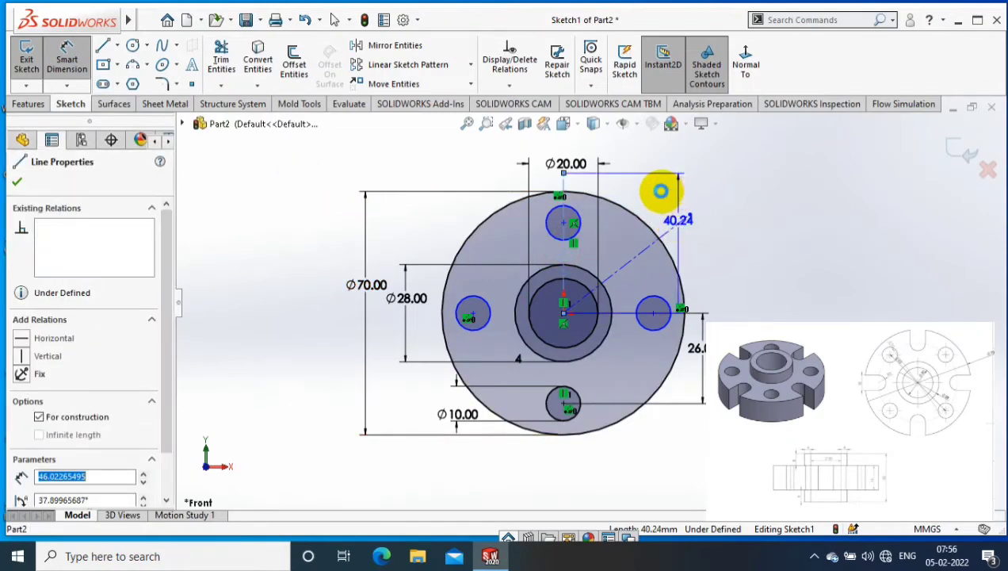
pyautogui.click(648, 238)
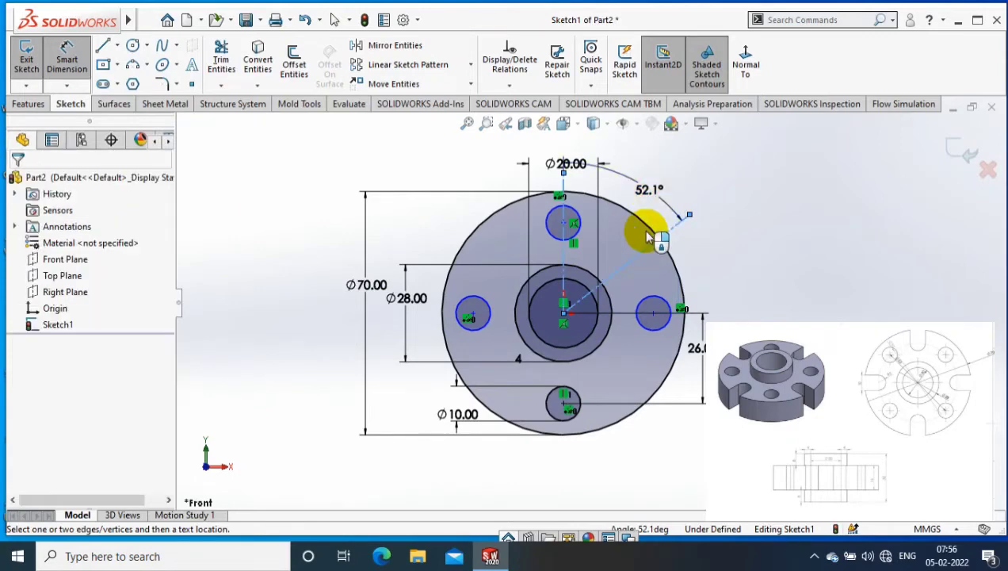
pyautogui.click(648, 238)
pyautogui.write('40')
pyautogui.press('Escape')
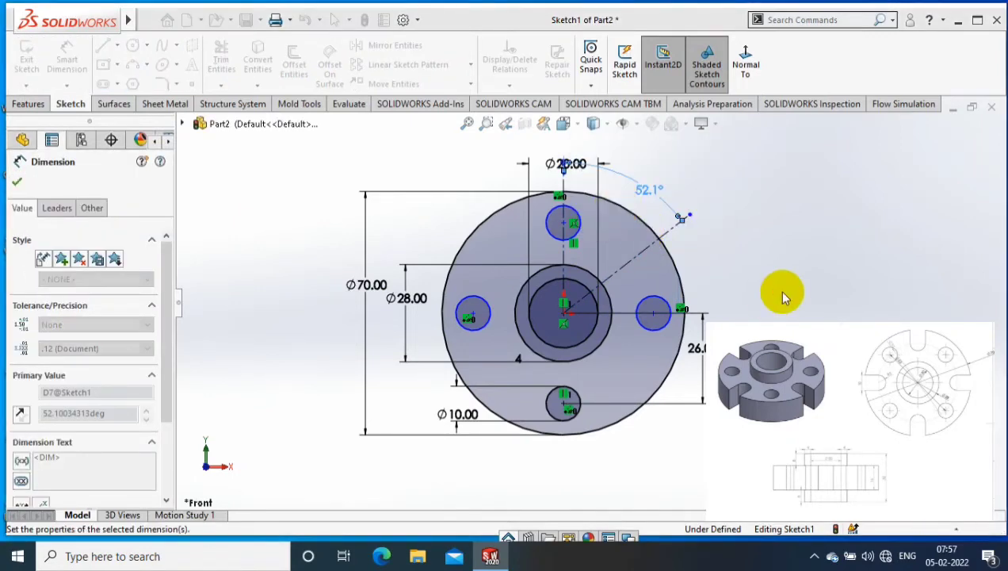
# Step: Draw a centre-point straight slot along the diagonal centerline
pyautogui.click(117, 84)
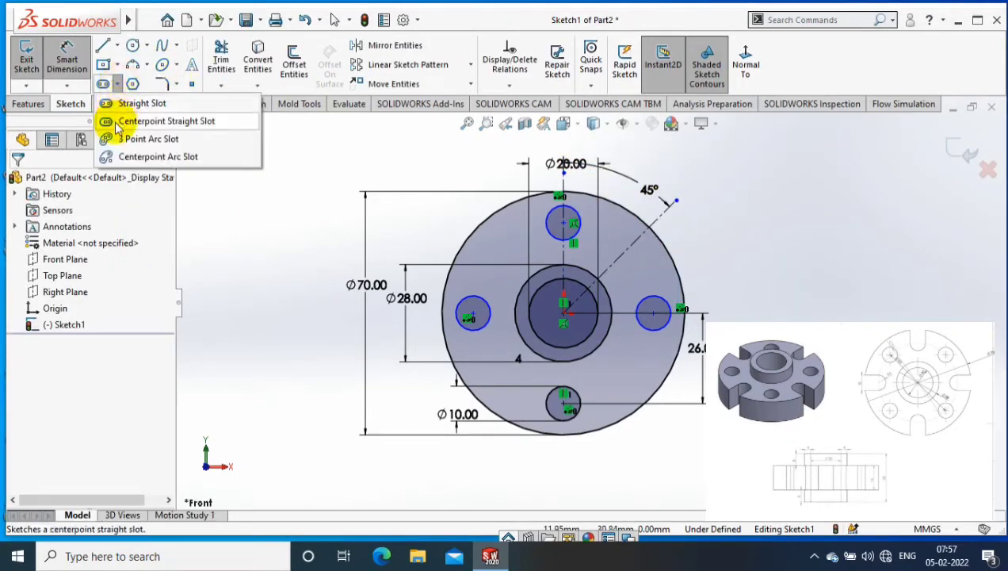
pyautogui.click(117, 124)
pyautogui.click(622, 254)
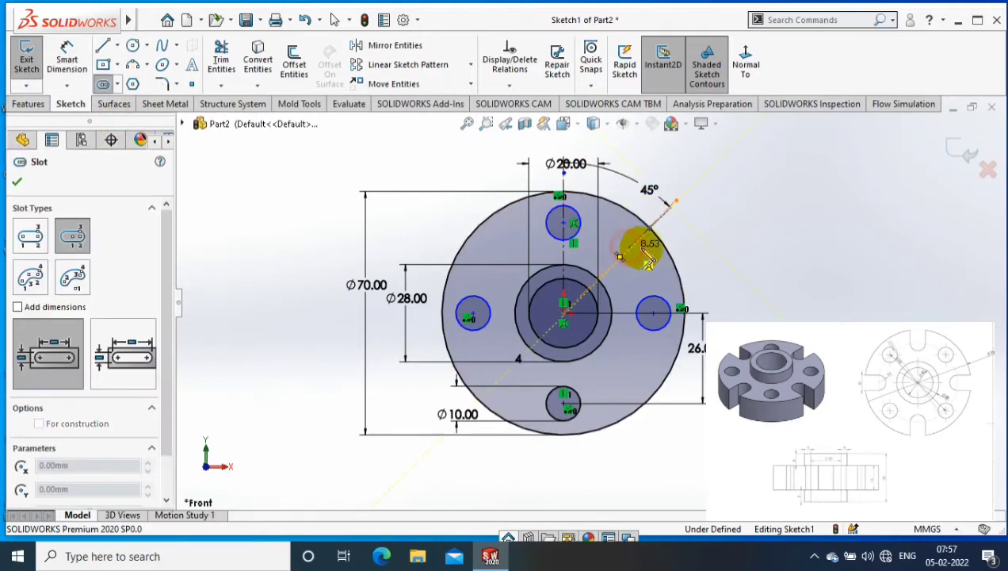
pyautogui.click(674, 204)
pyautogui.click(708, 210)
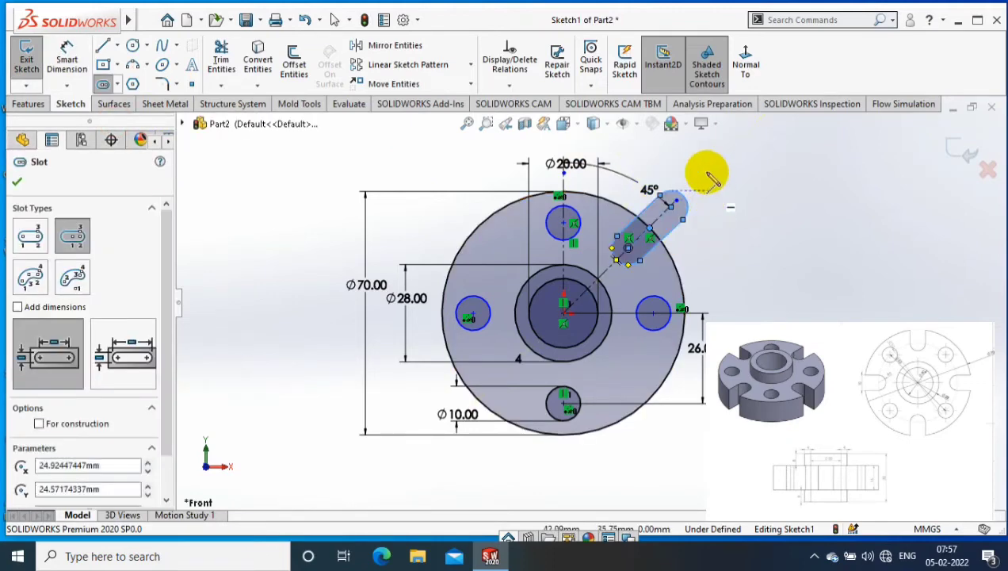
pyautogui.press('Escape')
# Step: Make the slot collinear with the diagonal centerline
pyautogui.scroll(-4, 705, 191)
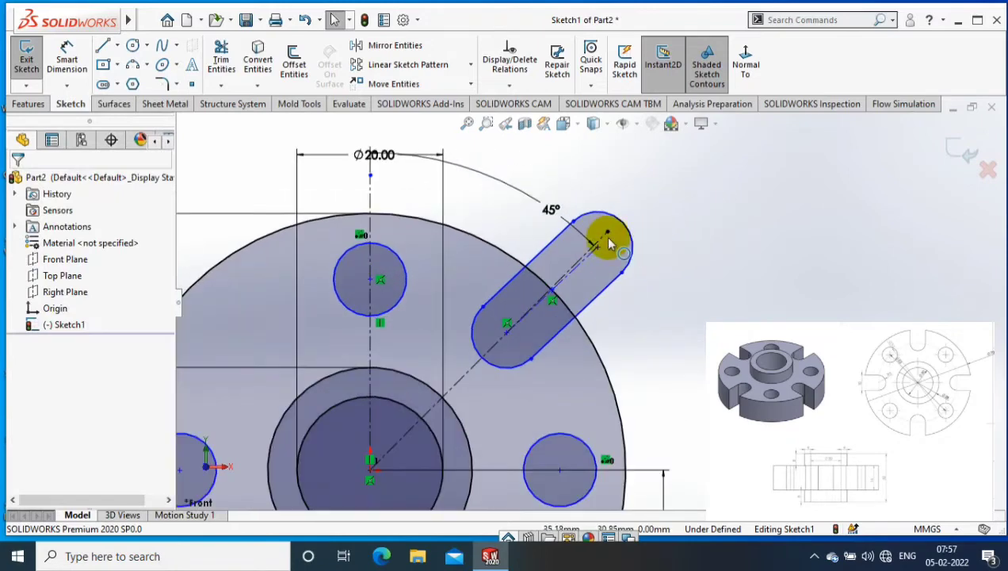
pyautogui.click(602, 233)
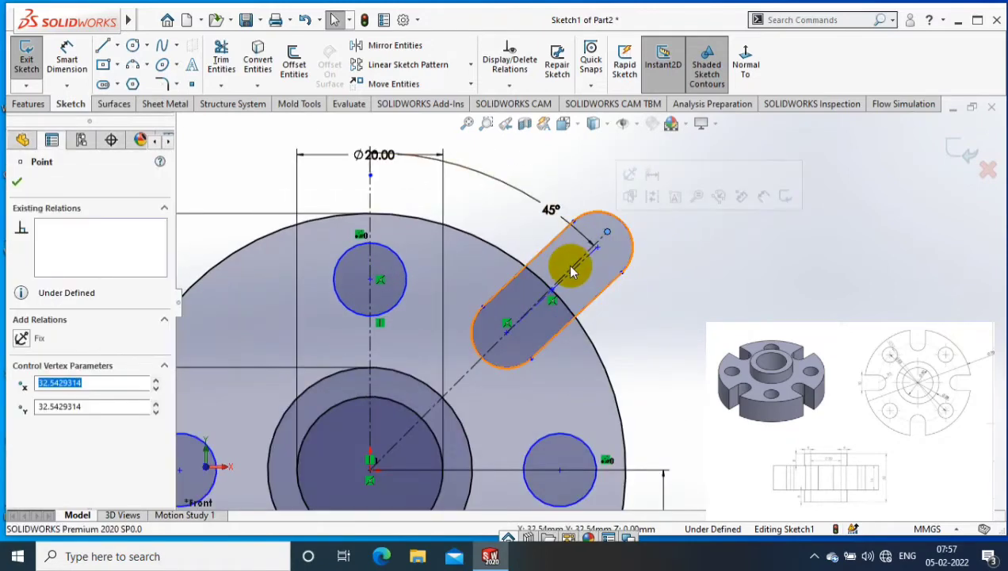
pyautogui.click(579, 274)
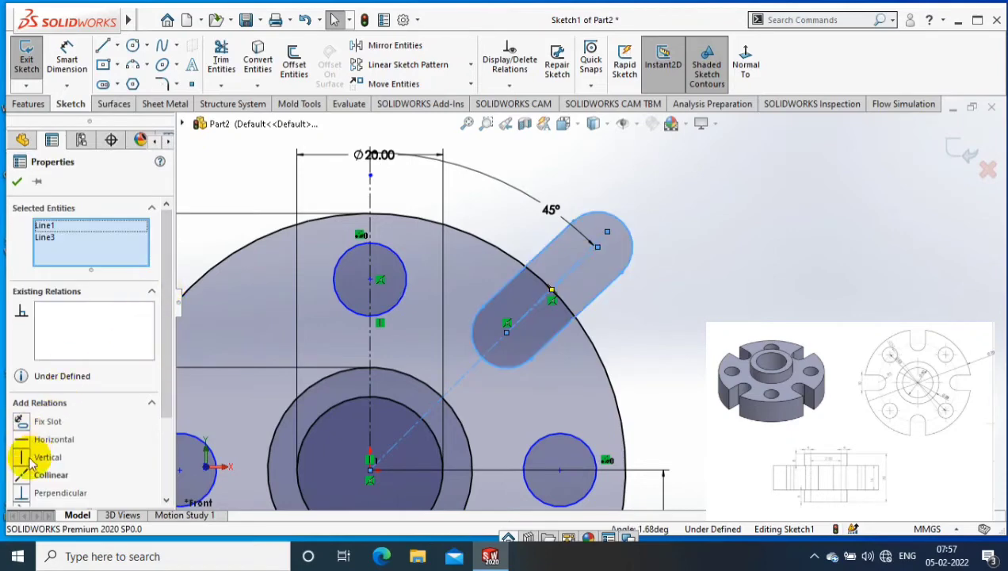
pyautogui.click(22, 474)
pyautogui.click(16, 181)
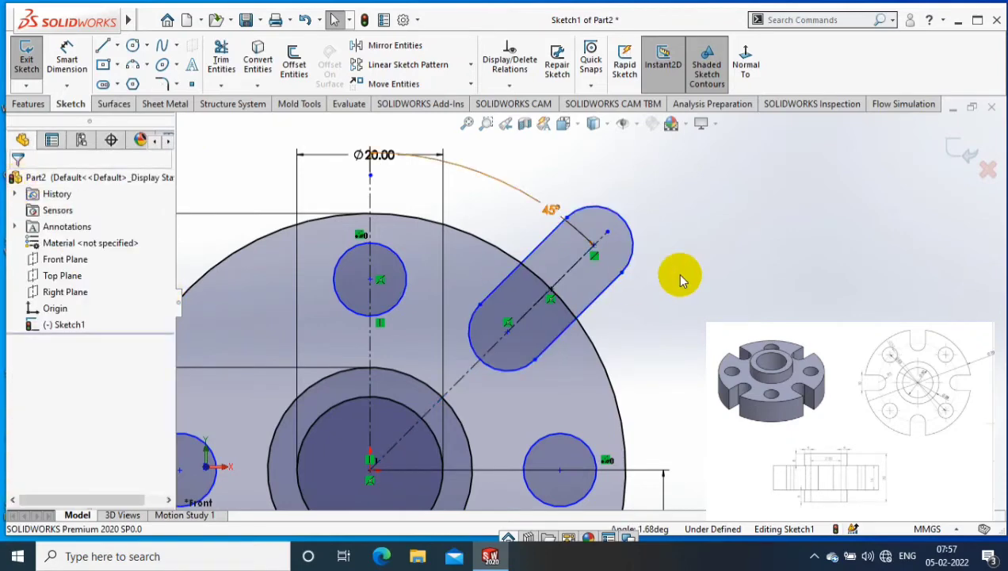
# Step: Give the slot's rounded ends an R5 radius
pyautogui.click(59, 57)
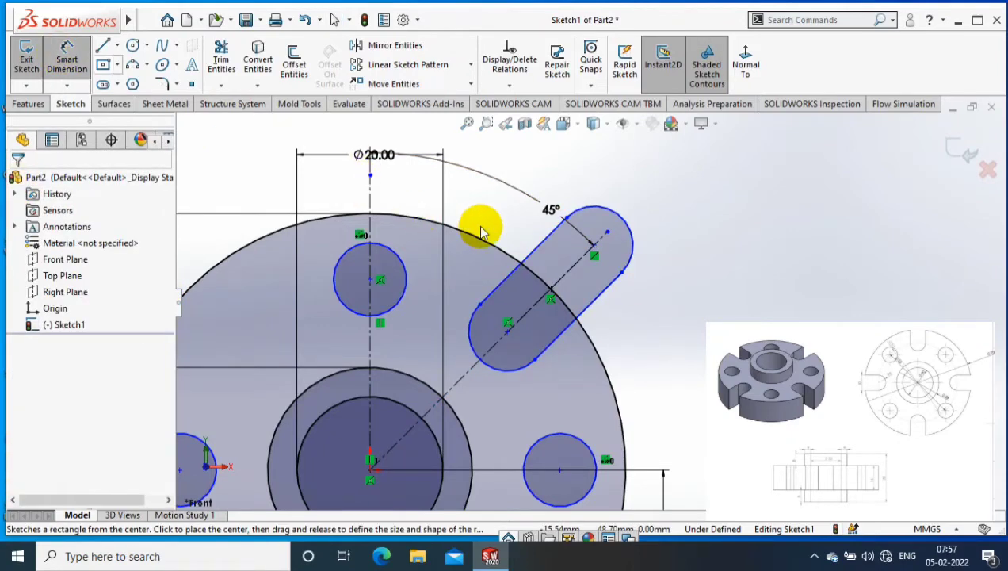
pyautogui.click(626, 210)
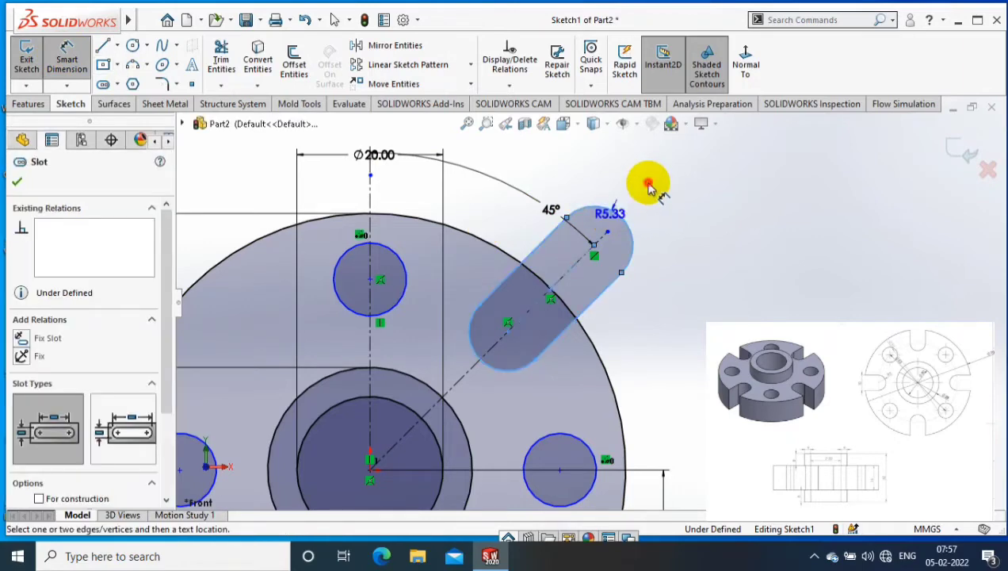
pyautogui.click(648, 187)
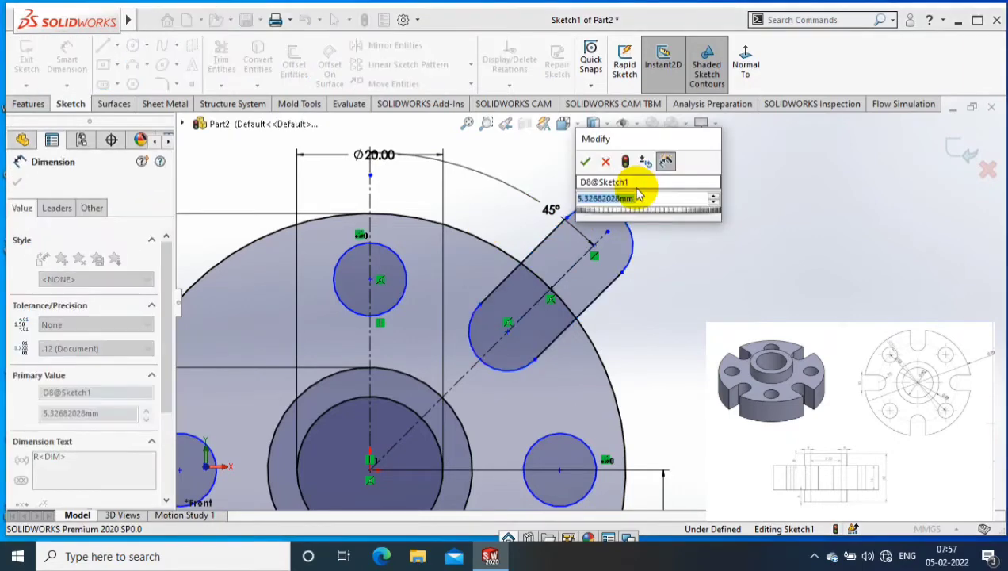
pyautogui.write('5')
pyautogui.press('Return')
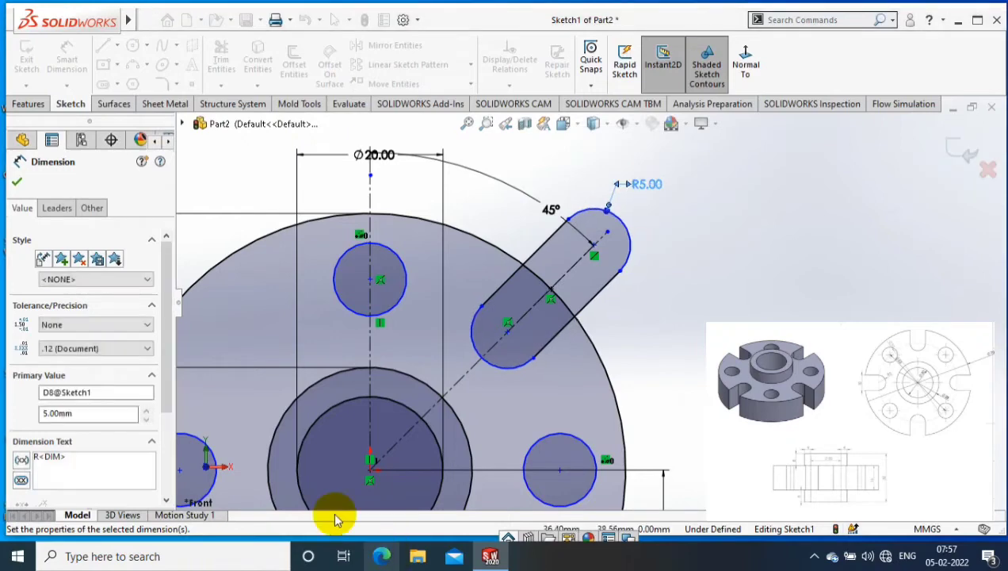
pyautogui.scroll(3, 595, 309)
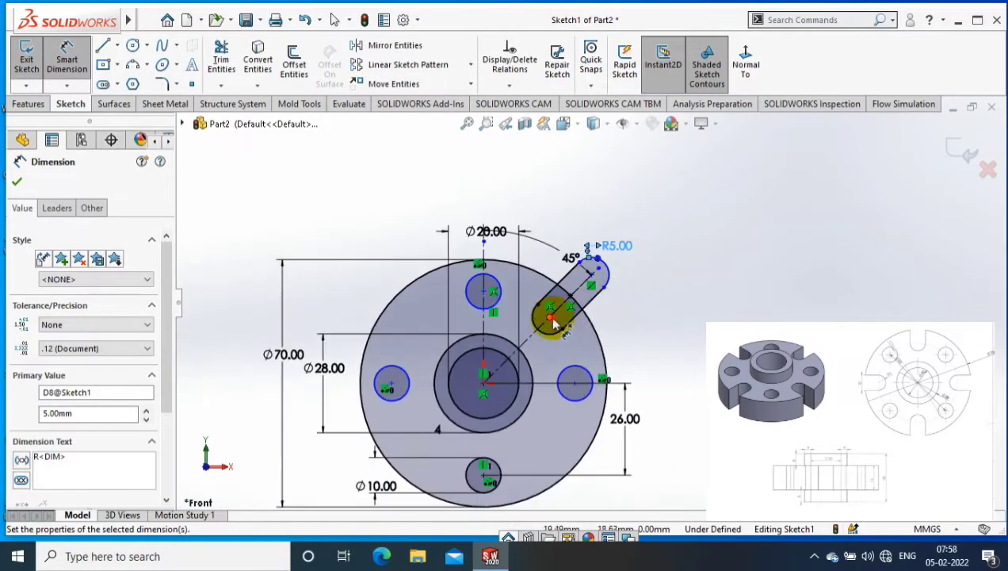
# Step: Dimension the slot centre 26 mm from the disc centre
pyautogui.click(553, 321)
pyautogui.click(380, 221)
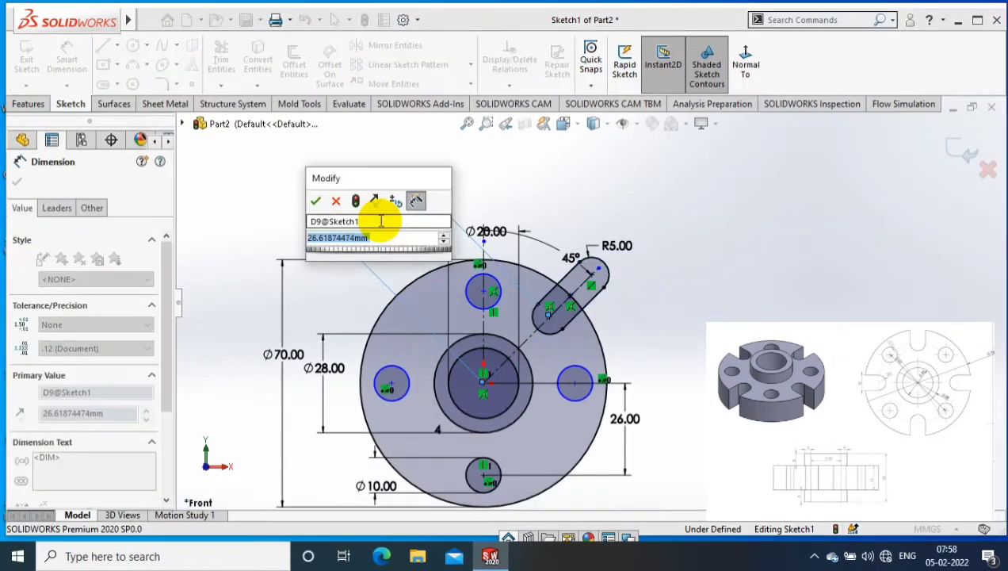
pyautogui.write('26')
pyautogui.press('Return')
pyautogui.click(593, 225)
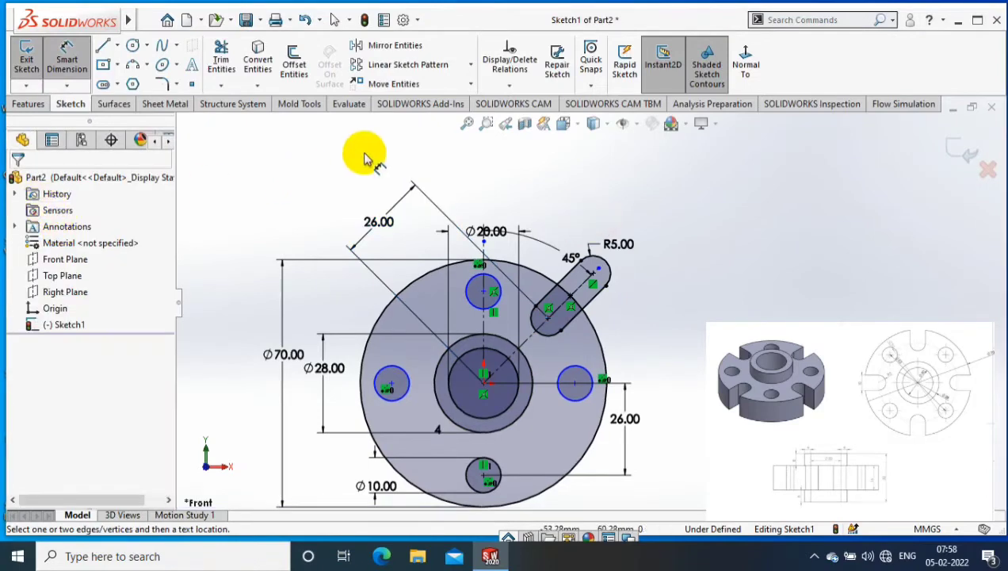
# Step: Circularly pattern the slot into four equally spaced copies around the origin
pyautogui.click(470, 65)
pyautogui.click(410, 104)
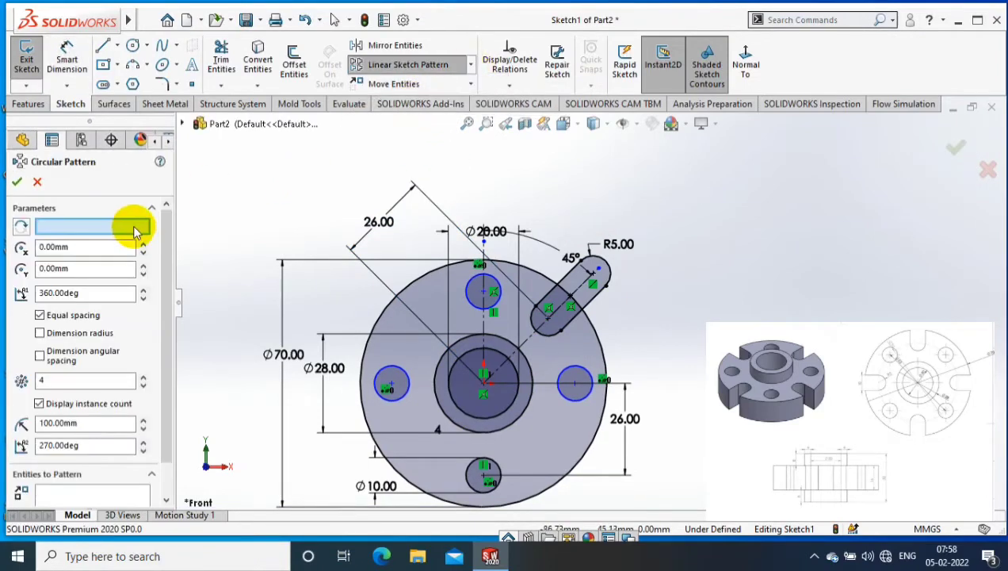
pyautogui.click(474, 384)
pyautogui.click(572, 283)
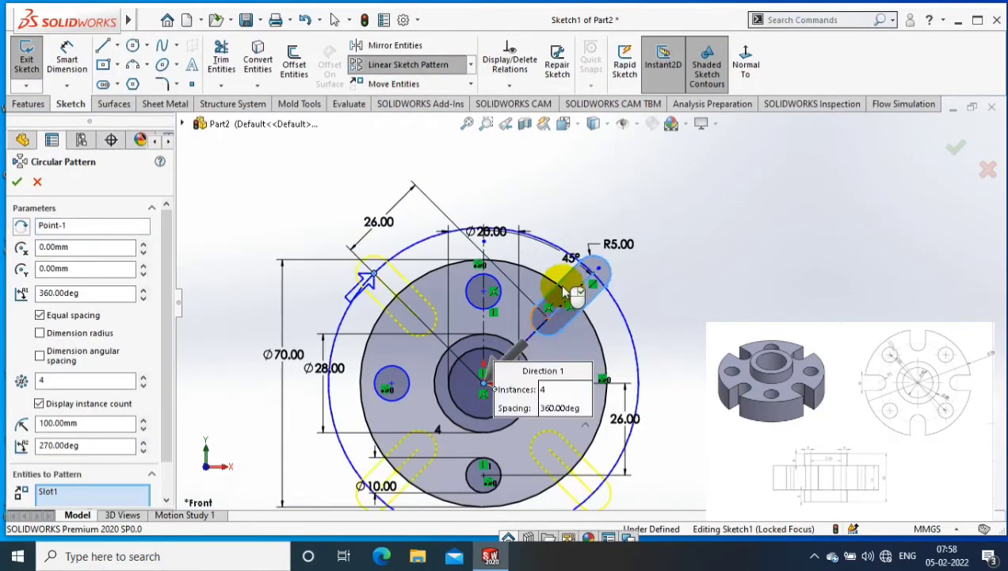
pyautogui.click(18, 184)
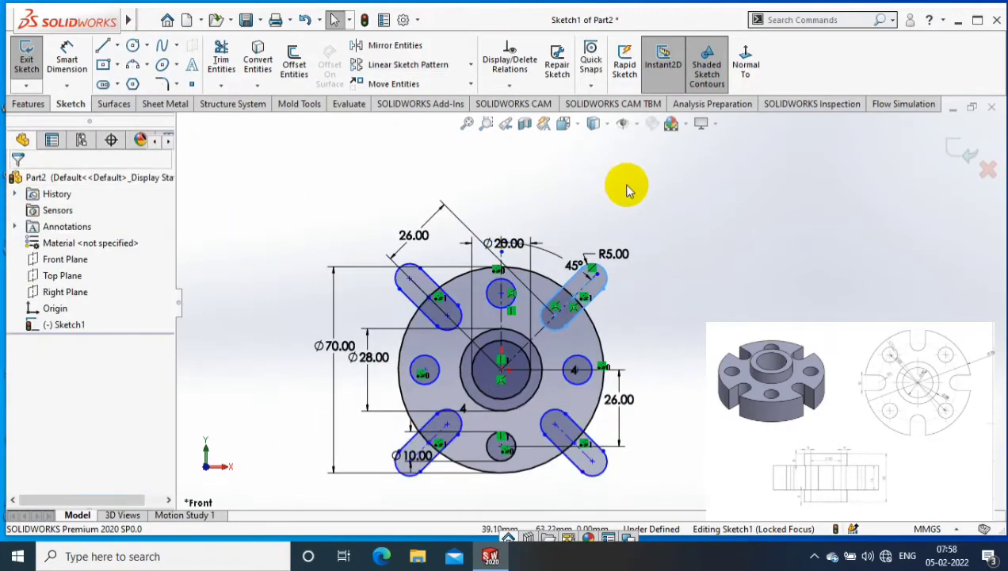
# Step: Trim the upper-left slot's outer arc and the rim across it into an open notch
pyautogui.press('t')
pyautogui.scroll(-2, 546, 304)
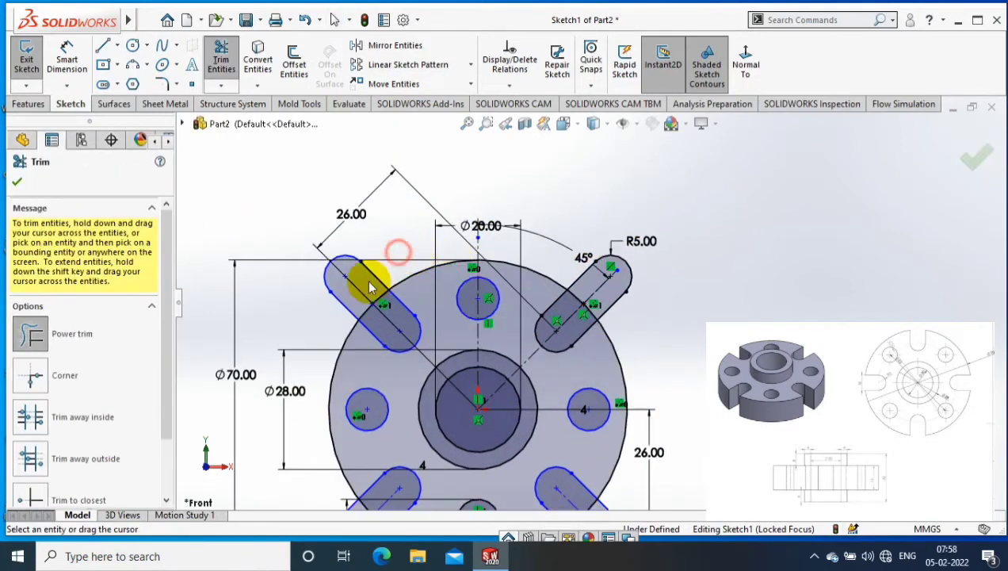
pyautogui.moveTo(315, 254); pyautogui.dragTo(375, 236)
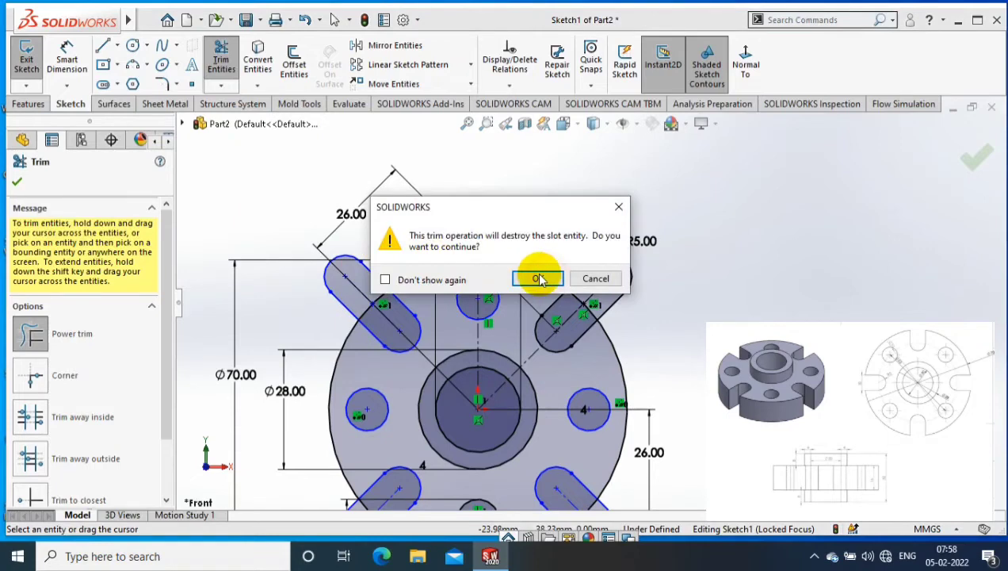
pyautogui.click(538, 278)
pyautogui.moveTo(387, 235); pyautogui.dragTo(297, 269)
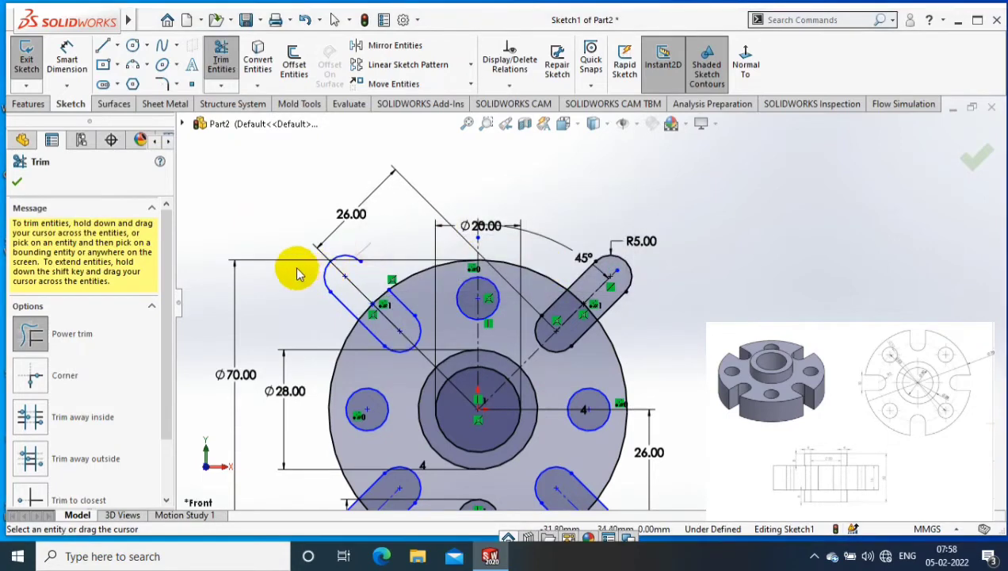
pyautogui.click(345, 274)
pyautogui.moveTo(358, 287)
pyautogui.mouseDown()
pyautogui.moveTo(394, 315)
pyautogui.moveTo(353, 265)
pyautogui.mouseUp()
# Step: Trim the upper-right slot into the rim, accepting the slot-breaking warnings
pyautogui.moveTo(652, 297); pyautogui.dragTo(638, 261)
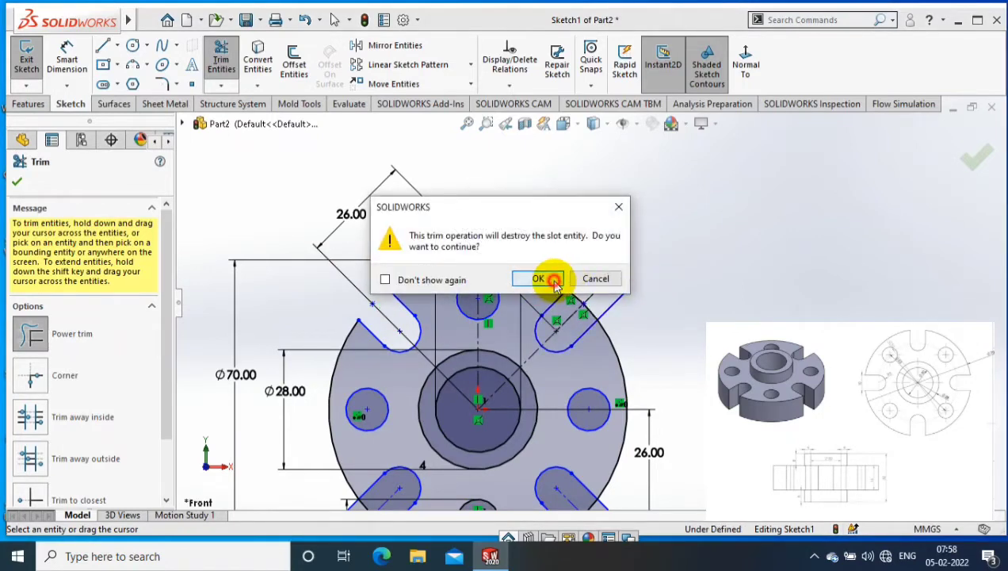
pyautogui.click(385, 279)
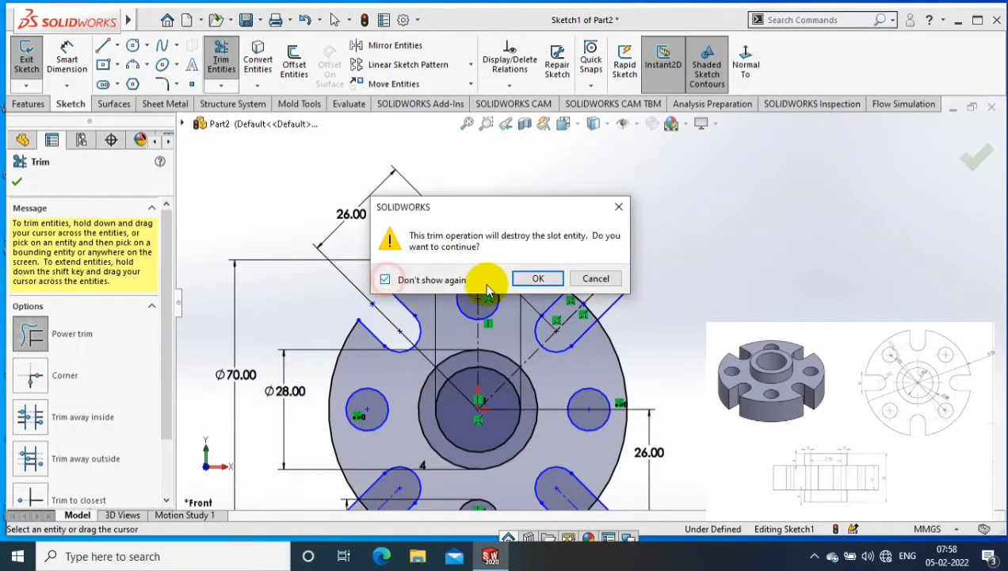
pyautogui.click(538, 278)
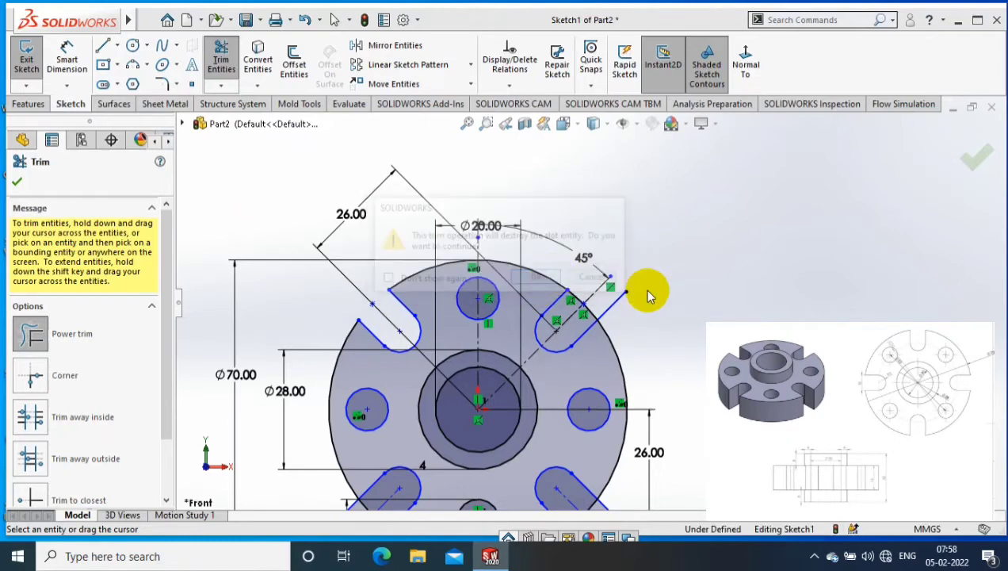
pyautogui.click(384, 280)
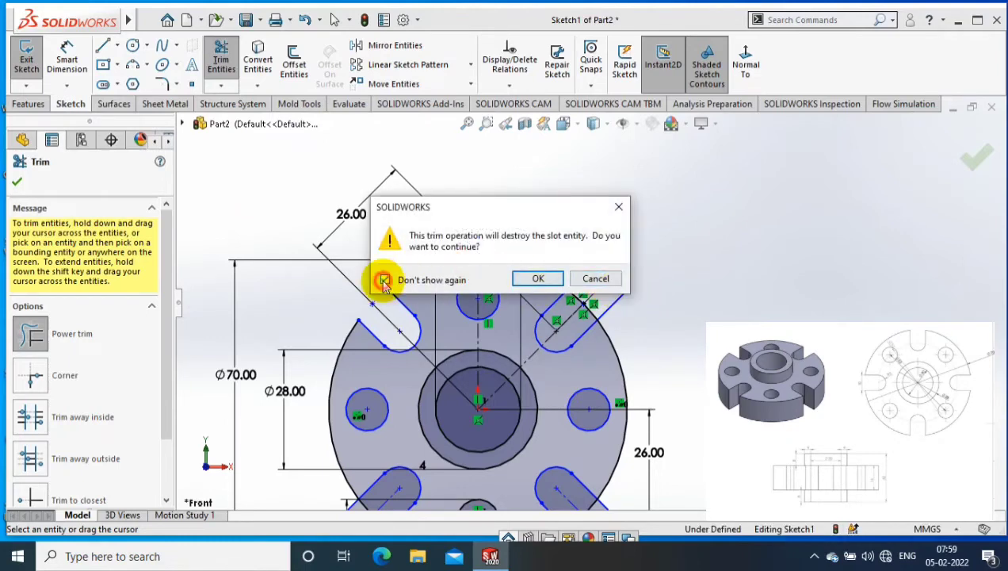
pyautogui.click(539, 278)
pyautogui.click(601, 302)
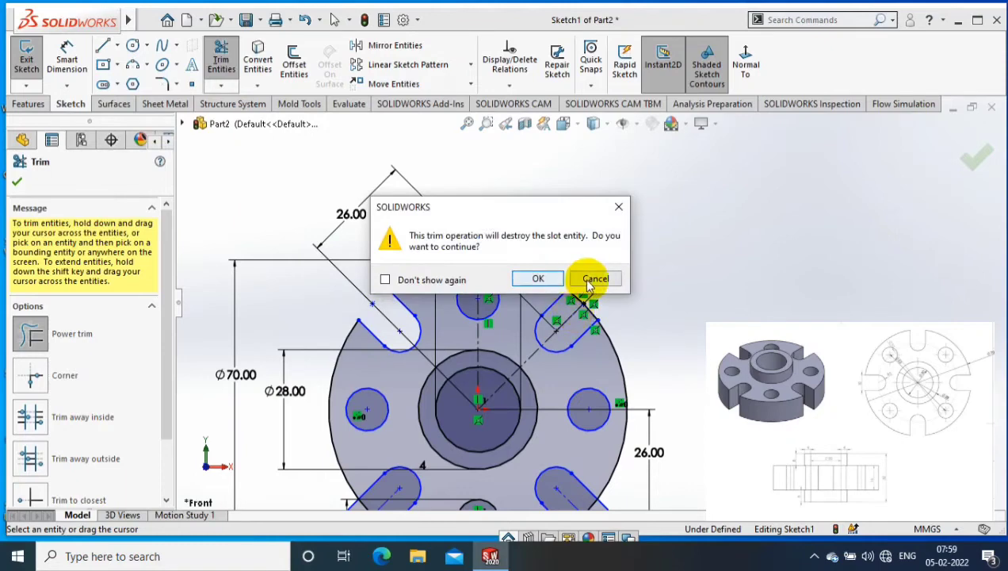
pyautogui.click(538, 278)
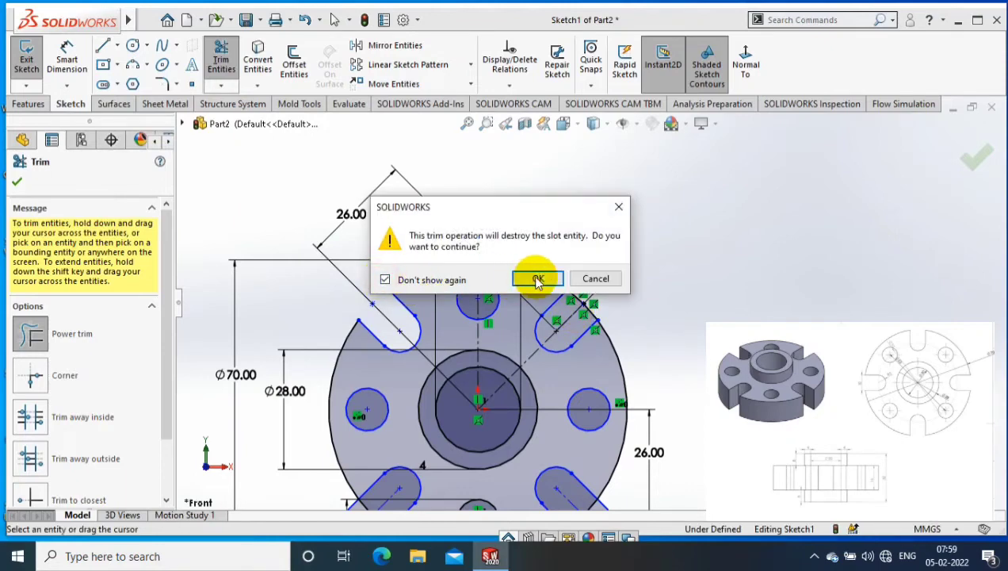
pyautogui.click(536, 280)
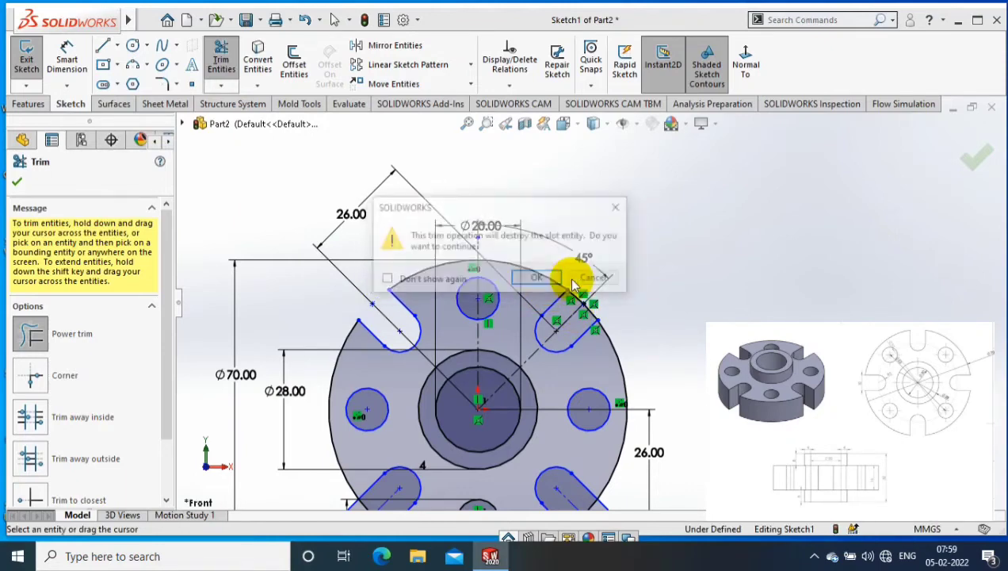
pyautogui.click(605, 278)
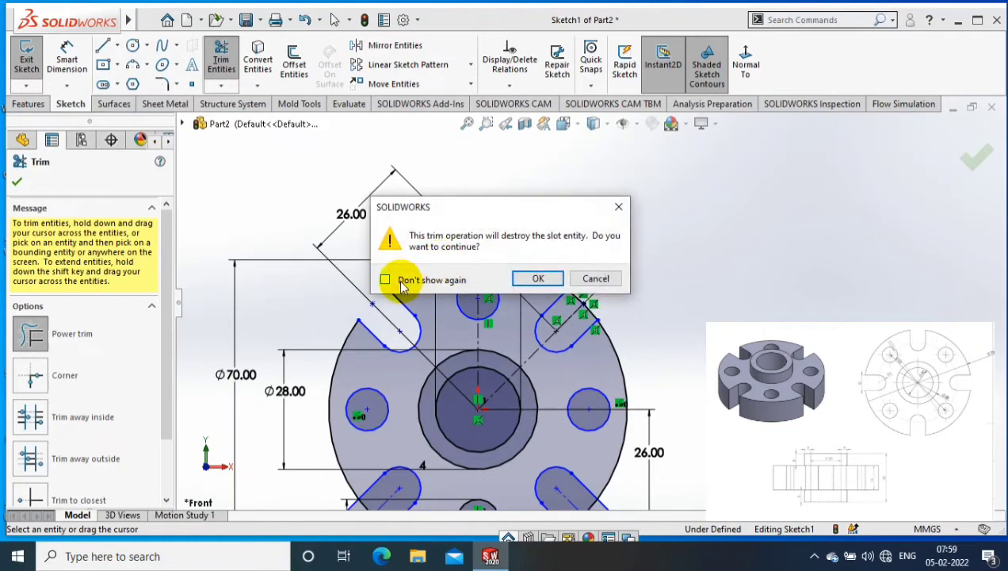
pyautogui.click(539, 281)
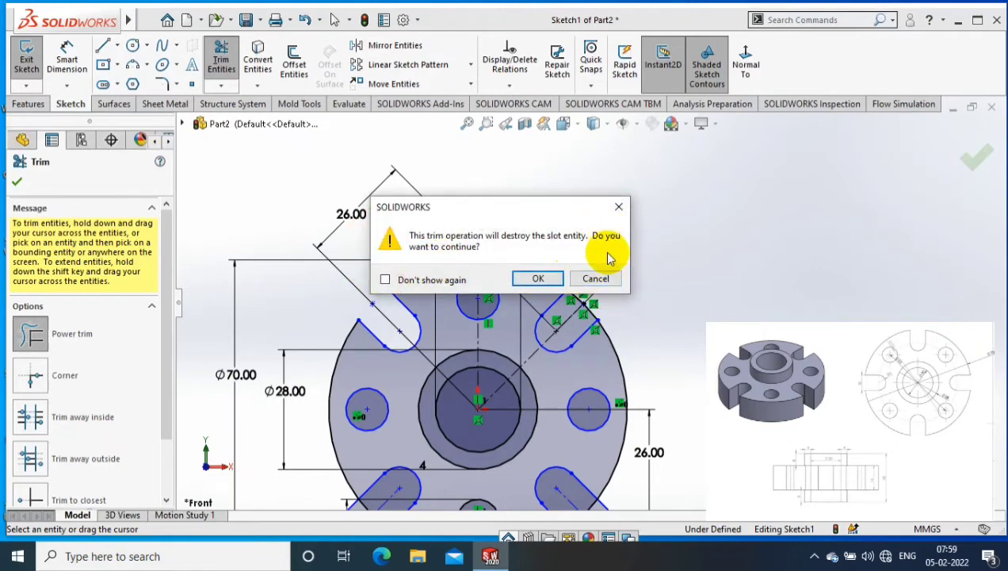
pyautogui.click(592, 276)
# Step: Trim the lower-right and lower-left slots' outer arcs and finish trimming
pyautogui.scroll(-2, 640, 291)
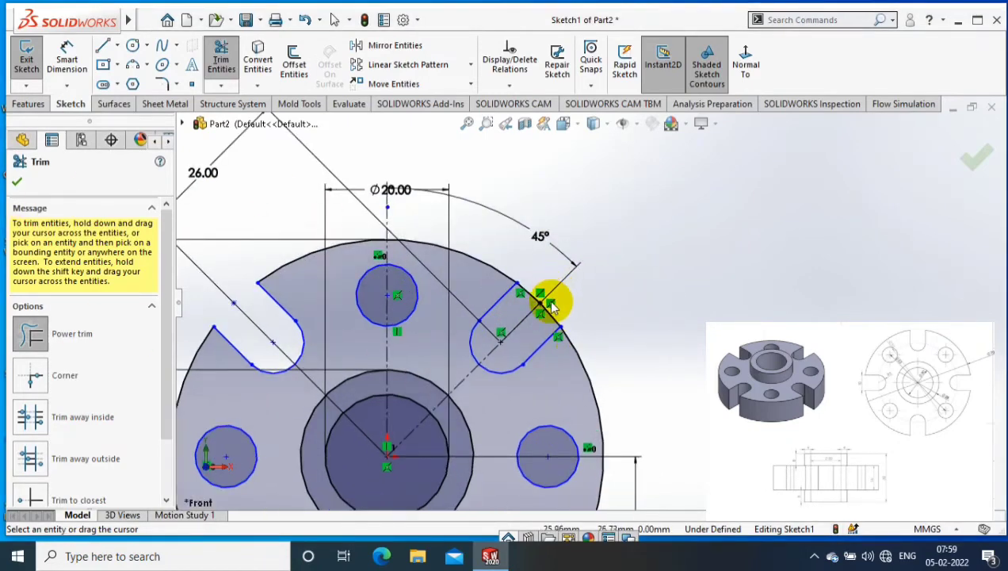
pyautogui.scroll(-3, 550, 305)
pyautogui.scroll(5, 632, 323)
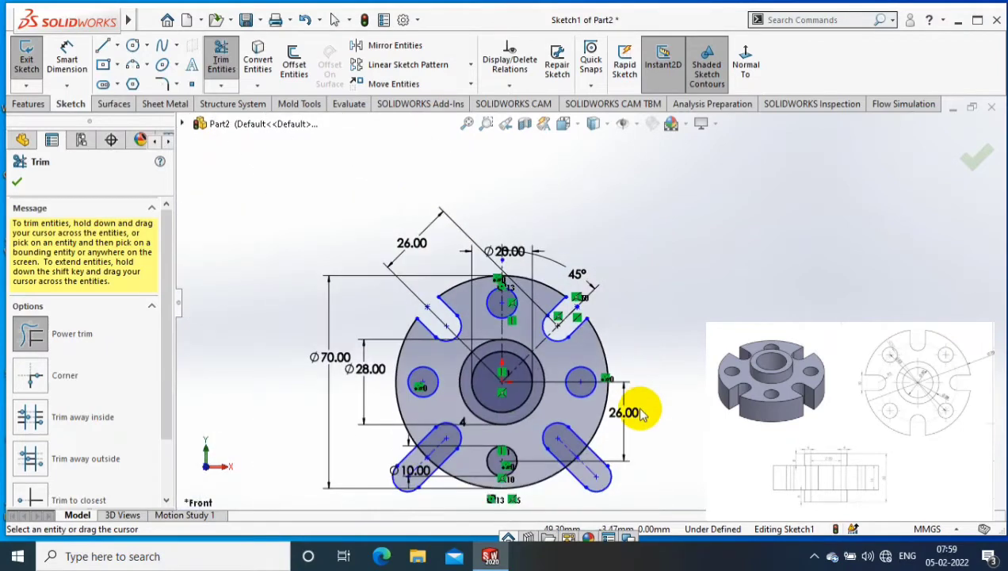
pyautogui.scroll(-2, 499, 401)
pyautogui.scroll(-2, 628, 356)
pyautogui.scroll(-1, 630, 357)
pyautogui.moveTo(631, 357); pyautogui.dragTo(589, 432)
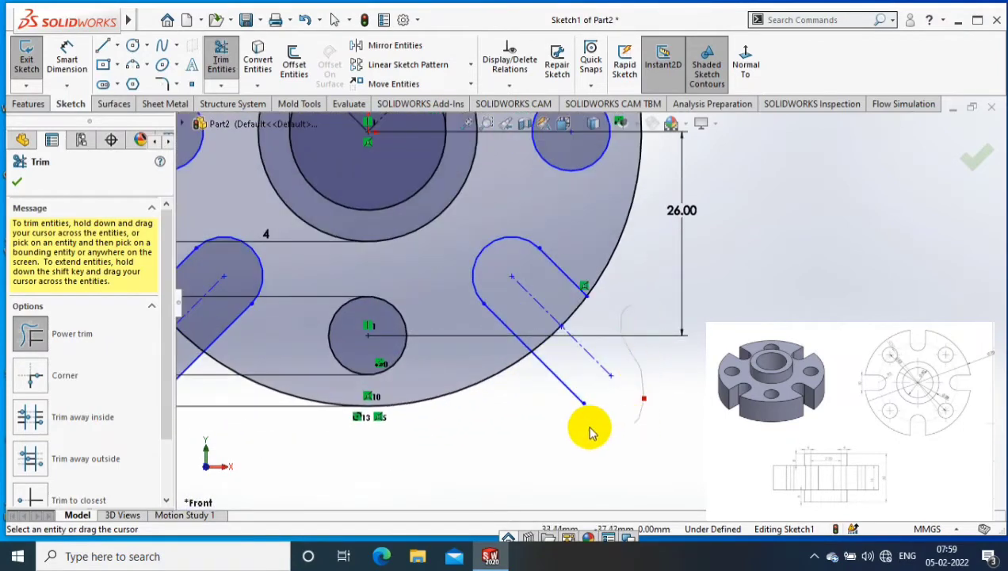
pyautogui.scroll(3, 585, 321)
pyautogui.scroll(-3, 402, 345)
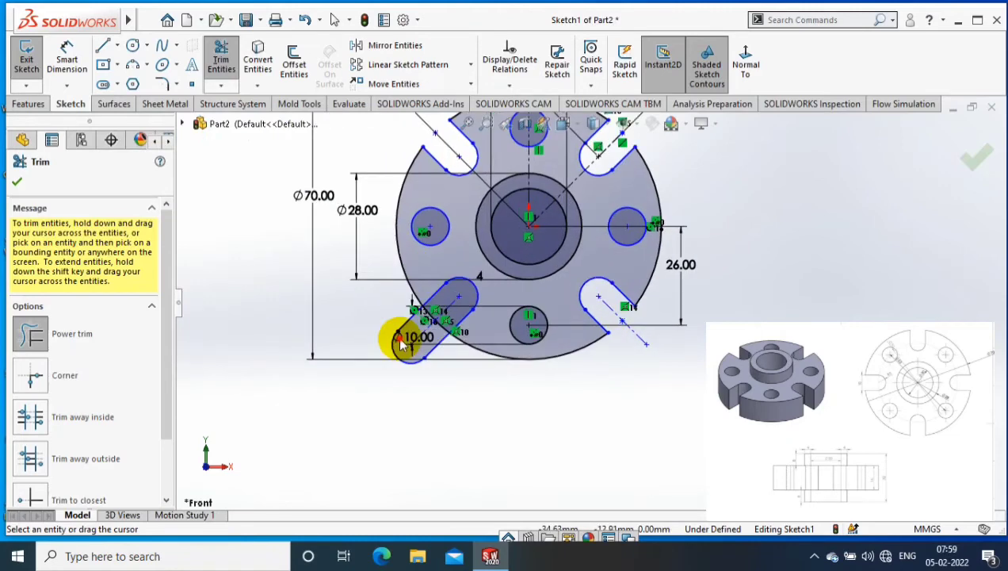
pyautogui.scroll(-3, 402, 345)
pyautogui.moveTo(472, 439); pyautogui.dragTo(479, 382)
pyautogui.scroll(1, 479, 382)
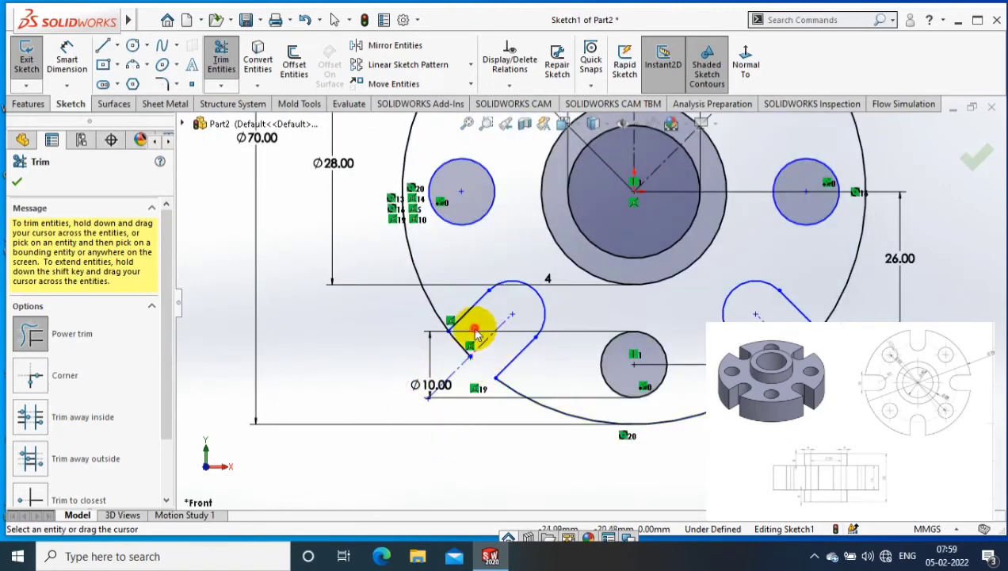
pyautogui.scroll(2, 393, 288)
pyautogui.scroll(2, 668, 209)
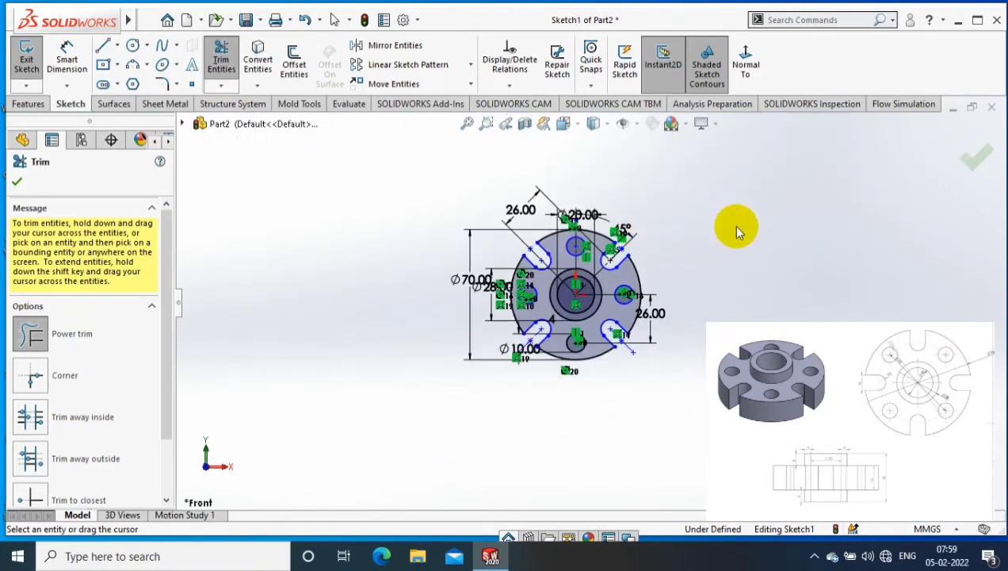
pyautogui.scroll(-2, 985, 155)
pyautogui.click(976, 156)
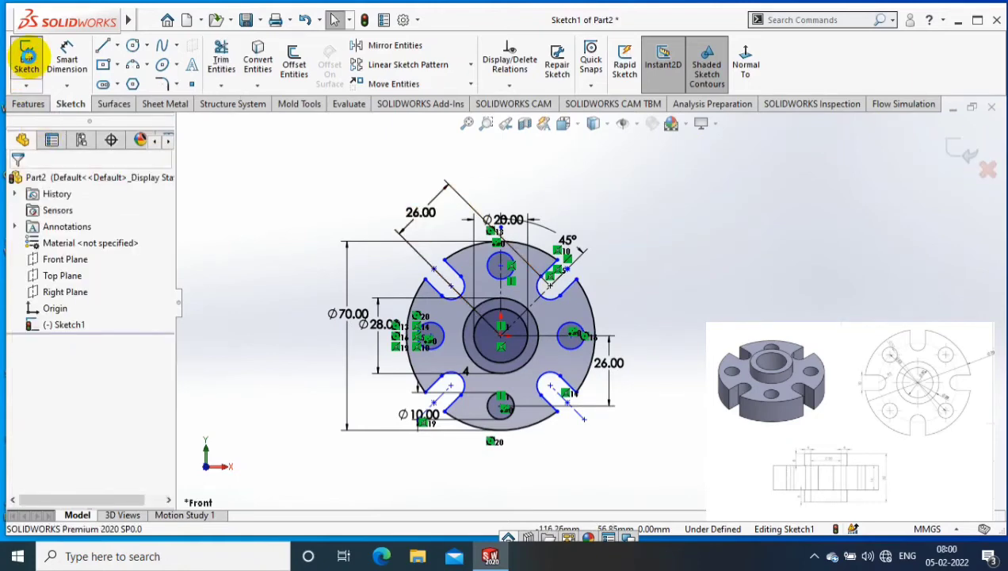
# Step: Exit Sketch1 and launch Extruded Boss/Base from the Features tab
pyautogui.click(26, 55)
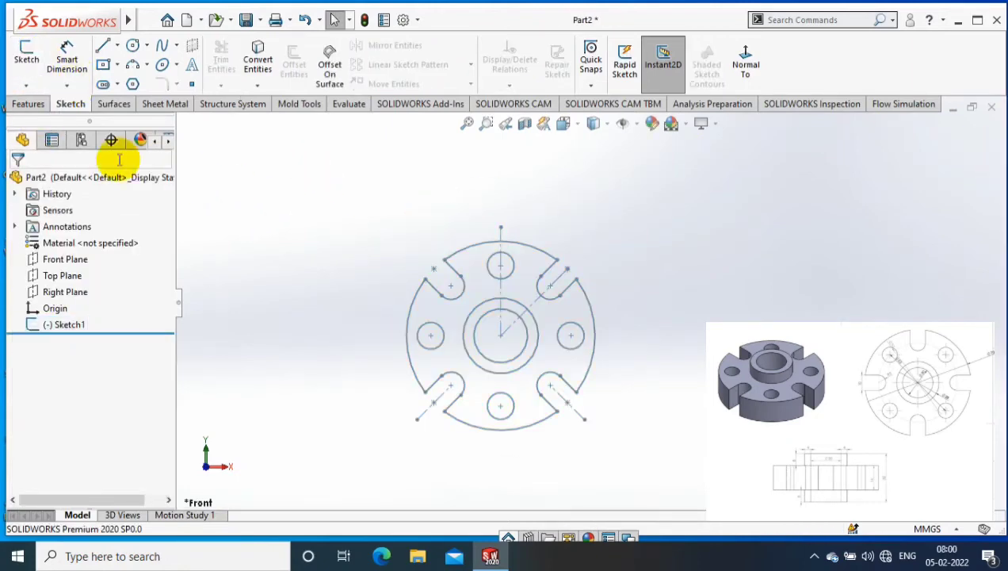
pyautogui.click(29, 106)
pyautogui.click(31, 62)
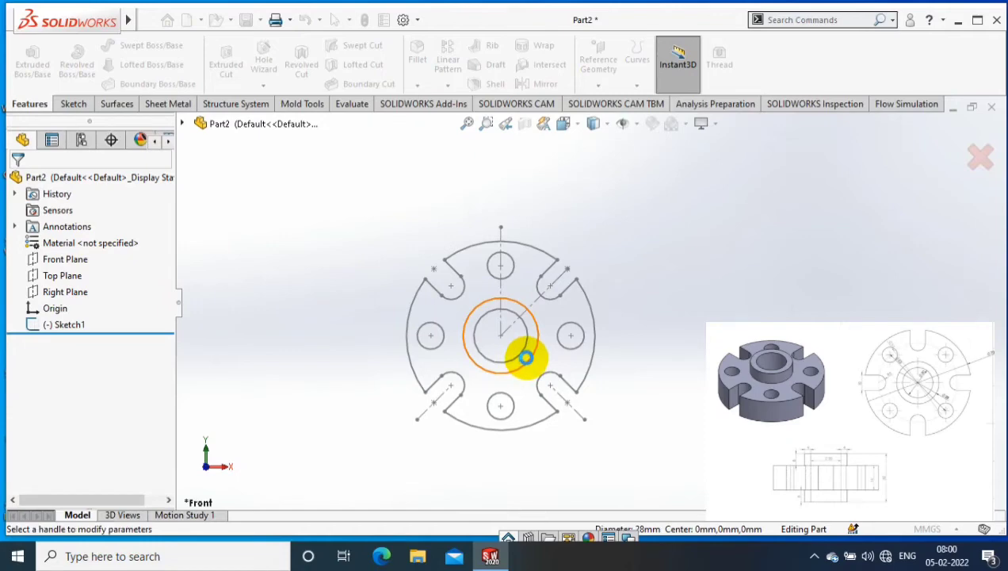
# Step: Clear the previously chosen contour and select the ring between the Ø28 and Ø20 circles
pyautogui.click(525, 357)
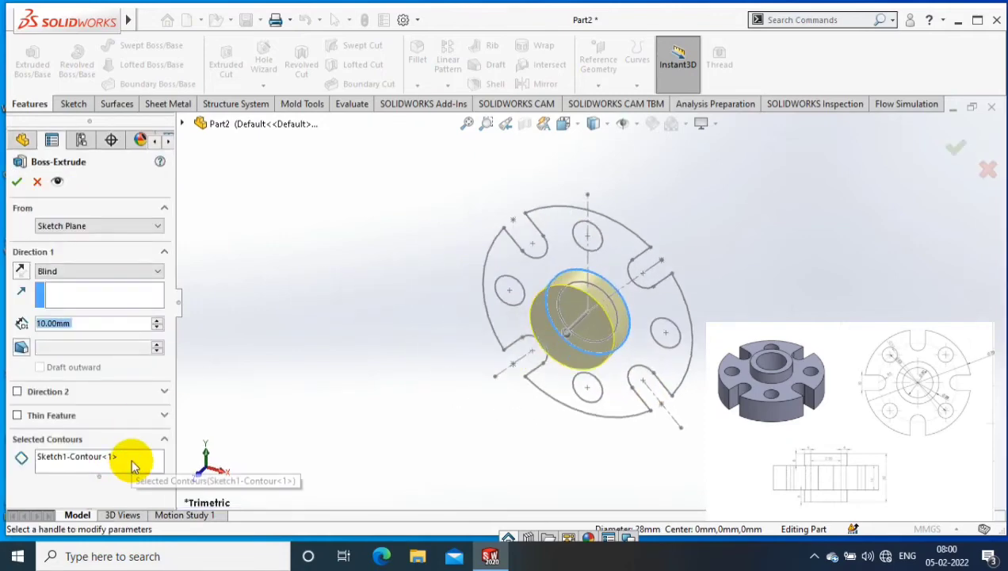
pyautogui.click(606, 335)
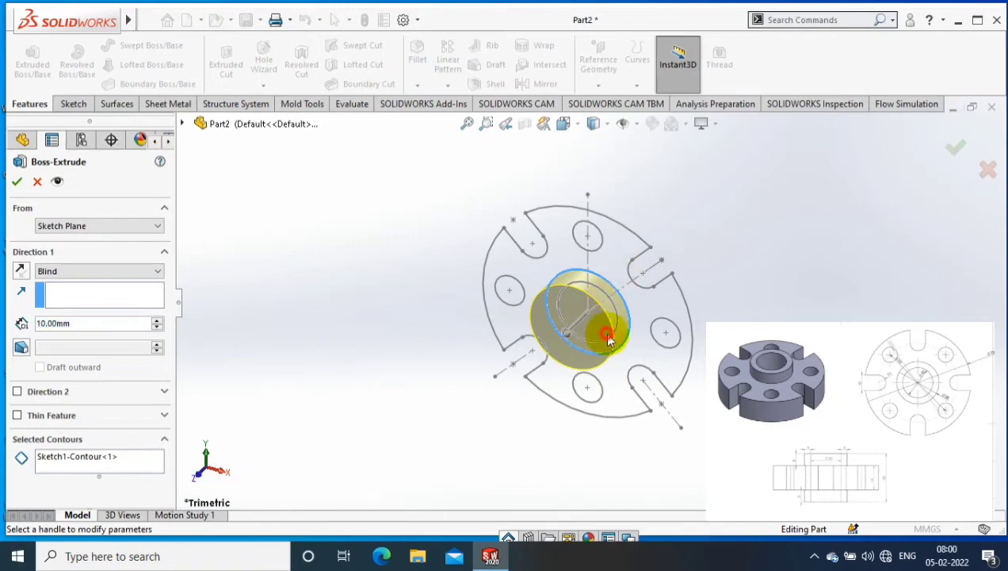
pyautogui.moveTo(665, 302); pyautogui.dragTo(604, 295, button='middle')
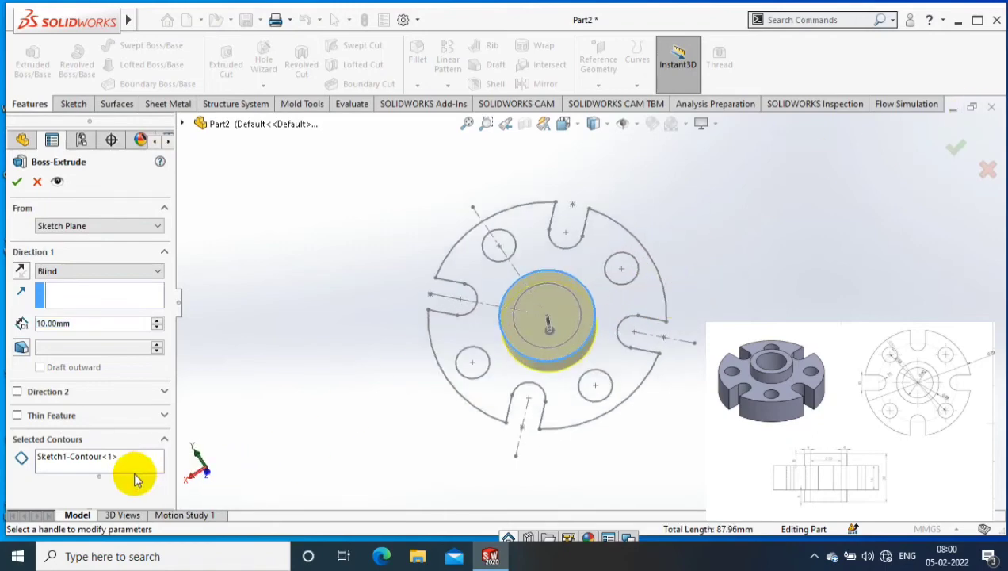
pyautogui.click(108, 463)
pyautogui.rightClick(109, 464)
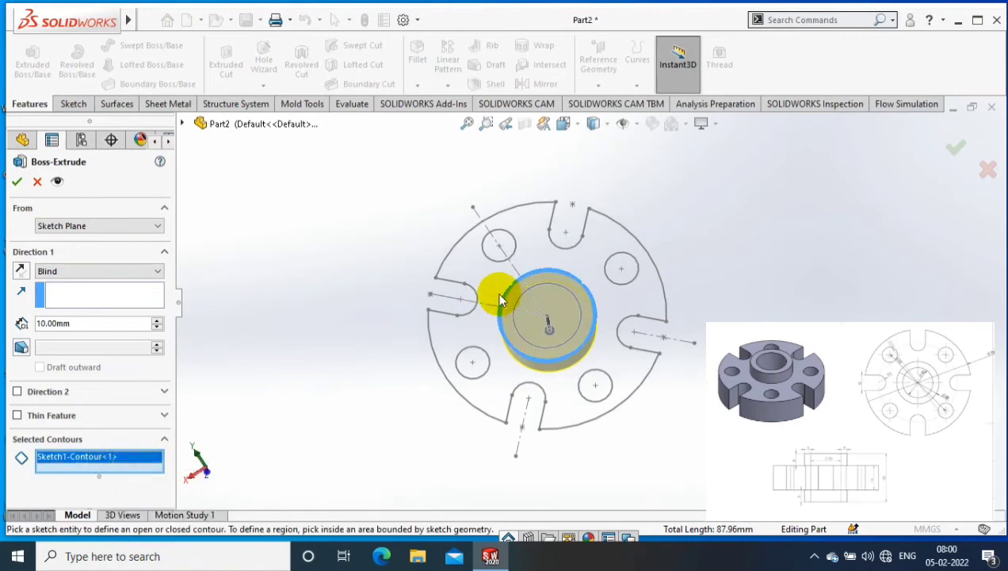
pyautogui.click(322, 251)
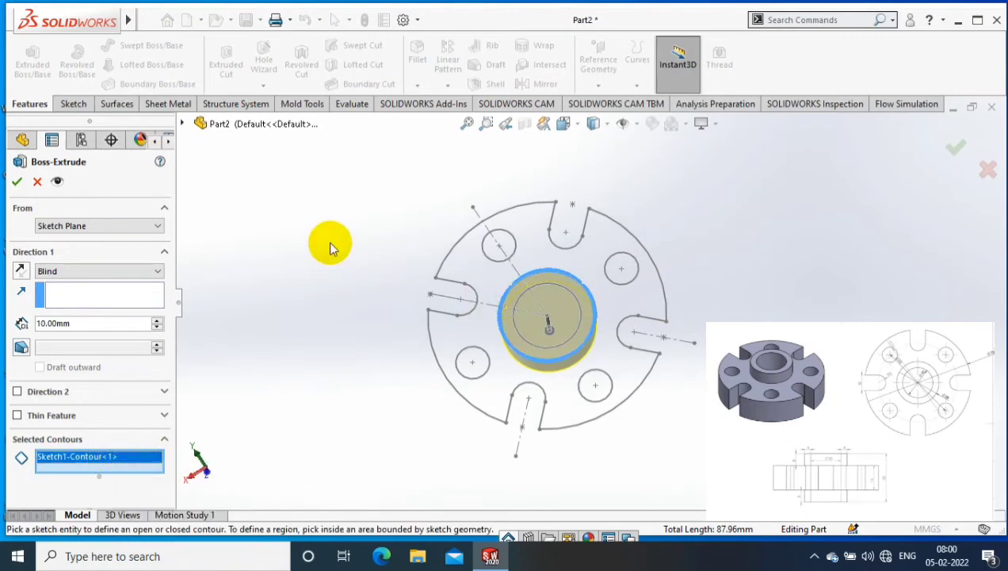
pyautogui.click(557, 284)
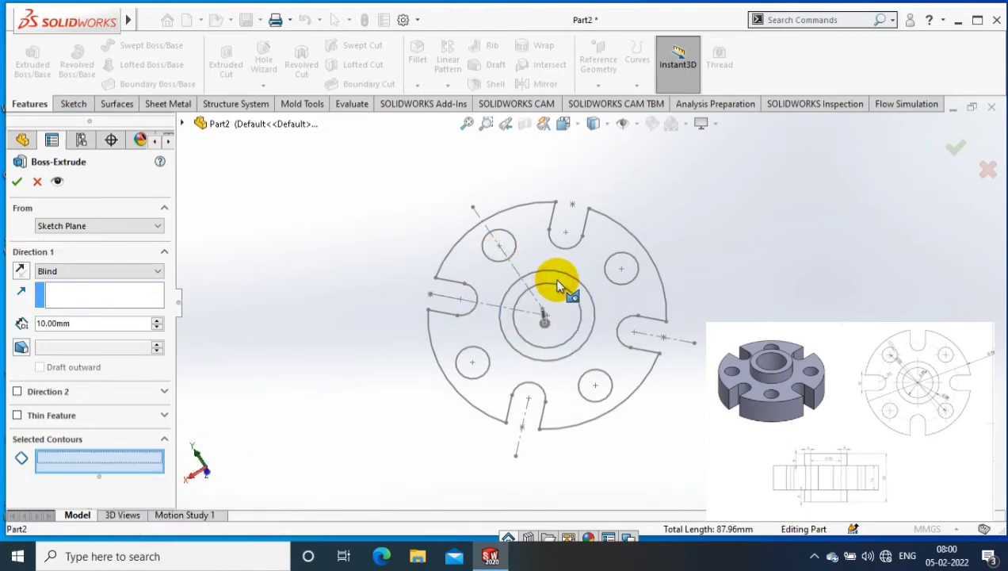
# Step: Extrude the ring 32 mm Mid Plane as Boss-Extrude1
pyautogui.click(124, 272)
pyautogui.click(85, 333)
pyautogui.write('32')
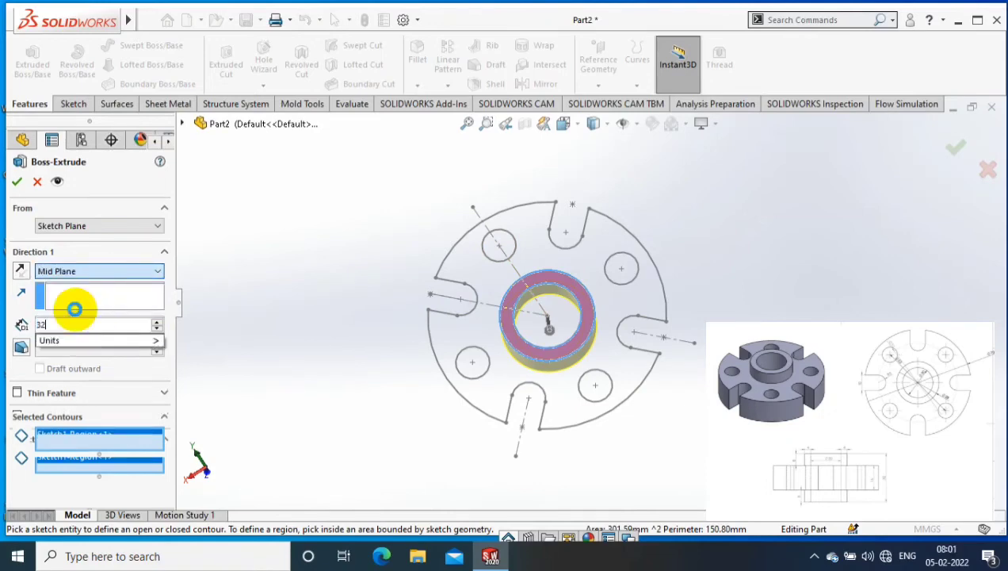
pyautogui.click(16, 184)
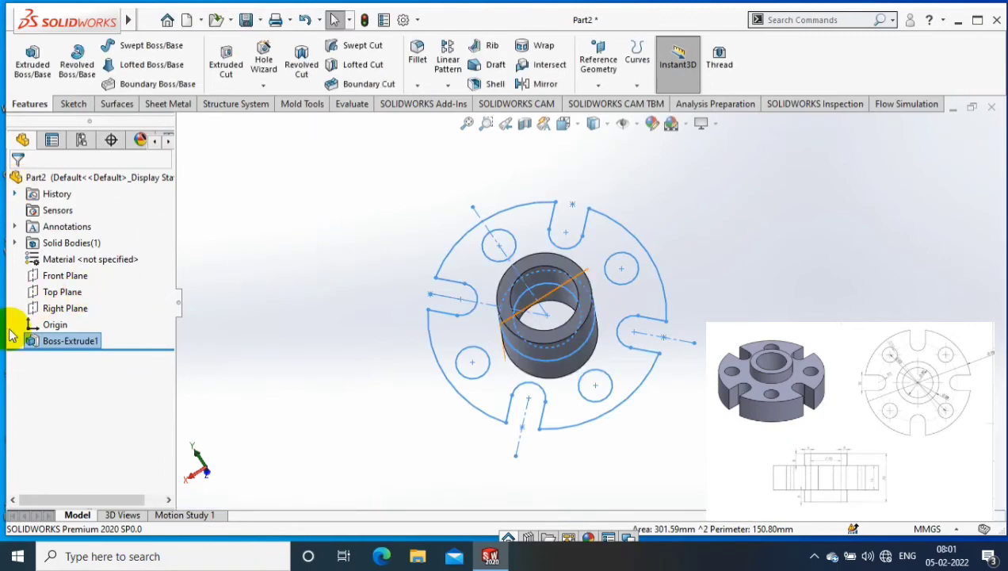
# Step: Show Sketch1 again and start a second boss extrusion on the outer flange contour
pyautogui.click(15, 342)
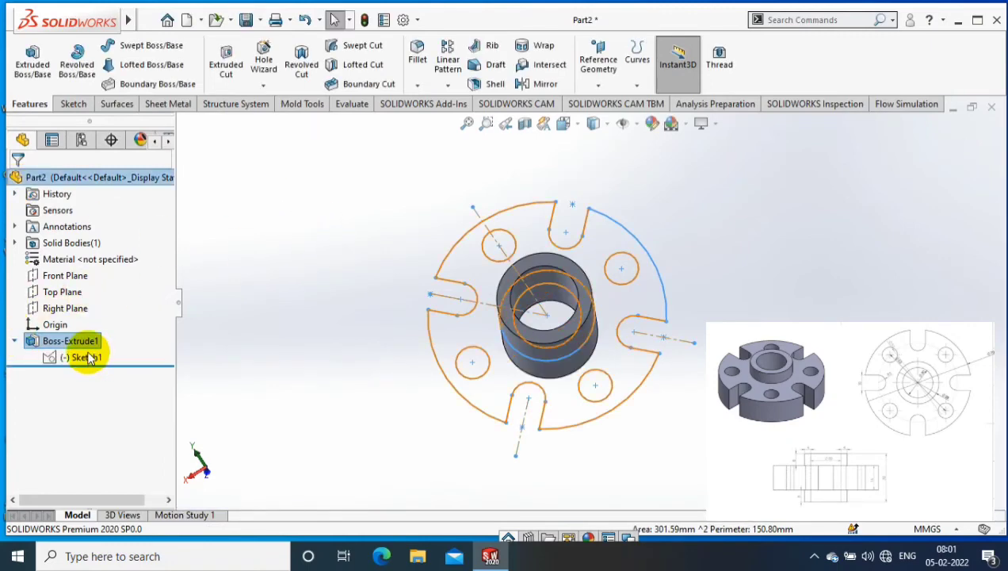
pyautogui.rightClick(89, 358)
pyautogui.click(127, 288)
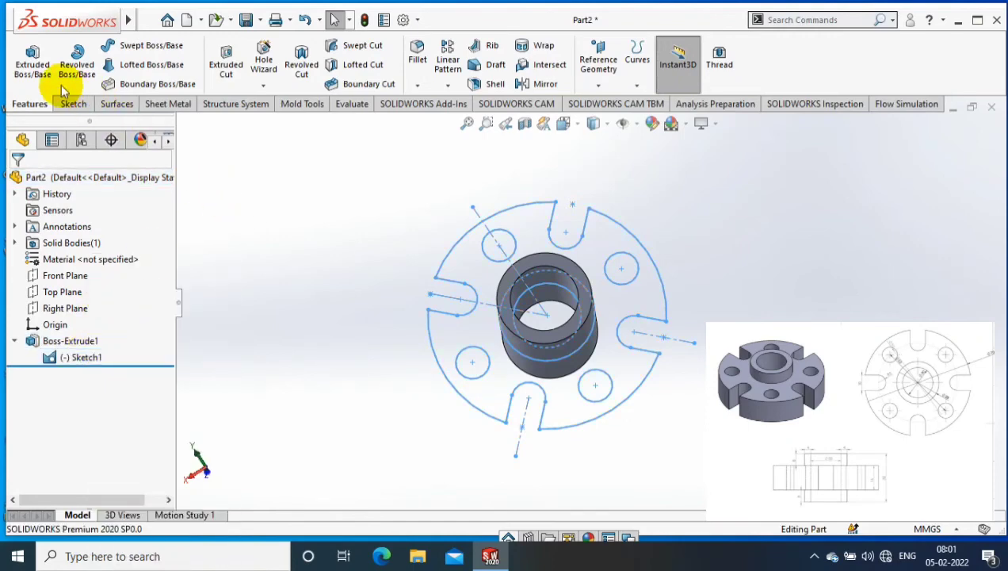
pyautogui.click(34, 62)
pyautogui.click(522, 202)
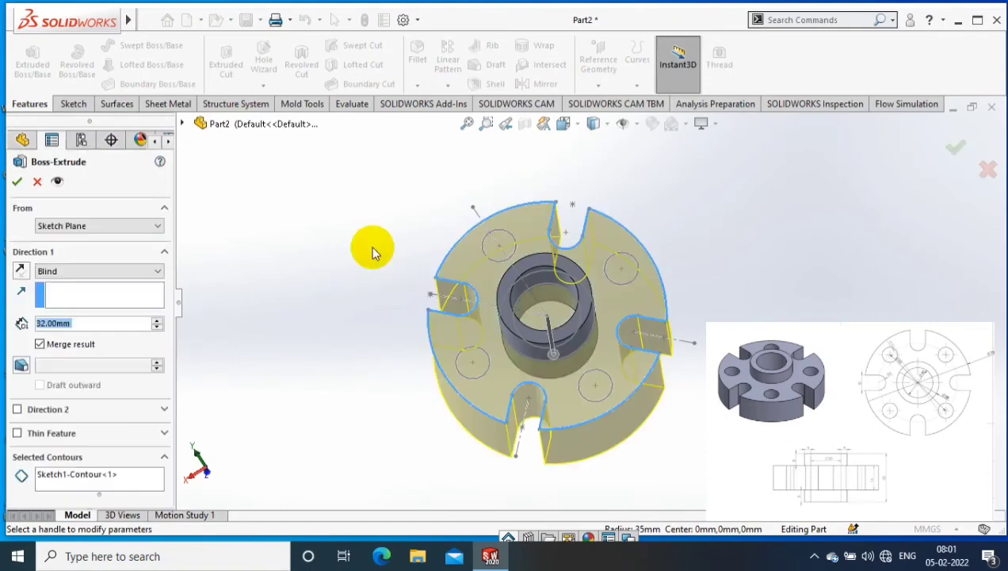
# Step: Swap the selected contour for the flange region and extrude it 16 mm Mid Plane
pyautogui.click(109, 489)
pyautogui.press('Delete')
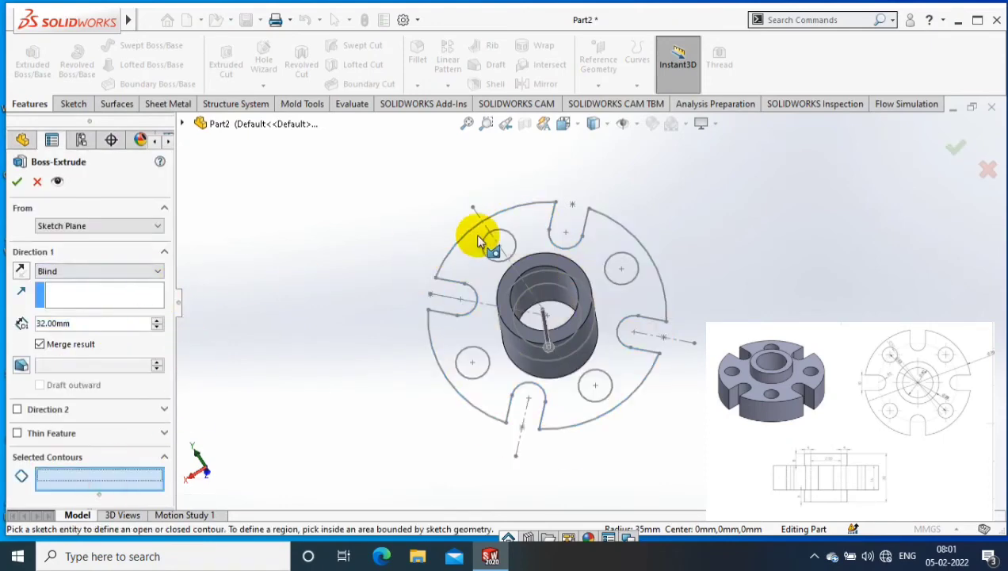
pyautogui.click(477, 234)
pyautogui.click(135, 272)
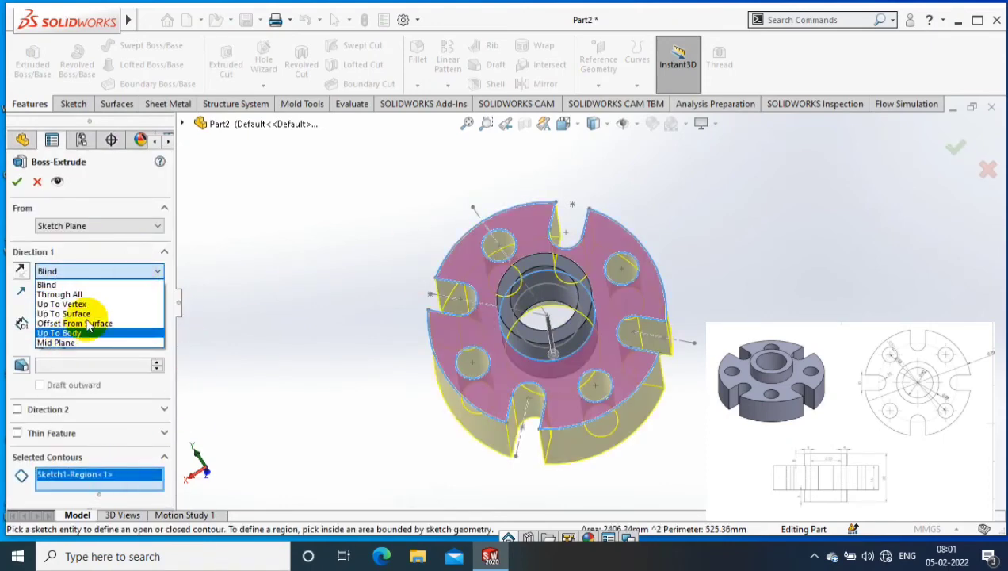
pyautogui.click(75, 342)
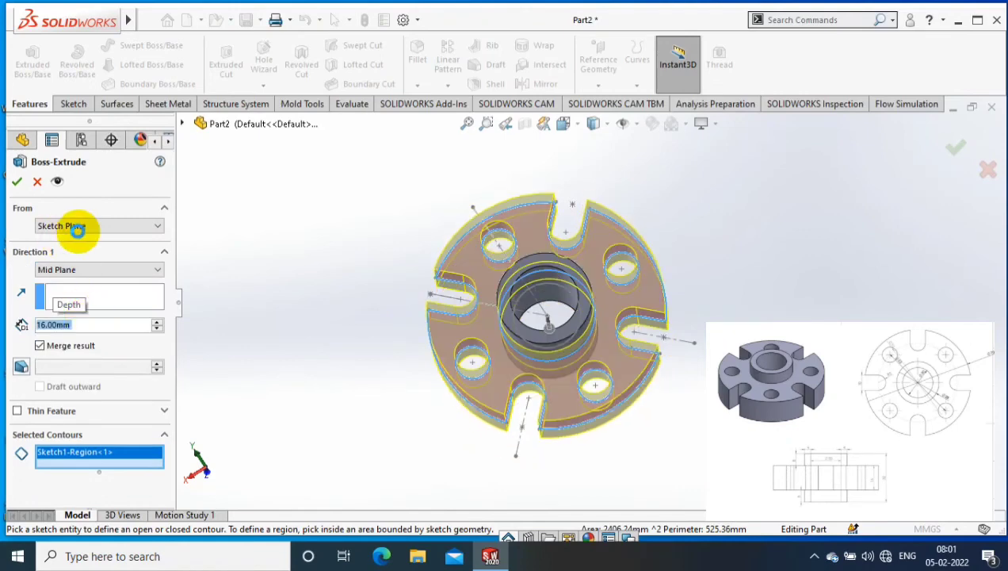
pyautogui.press('Return')
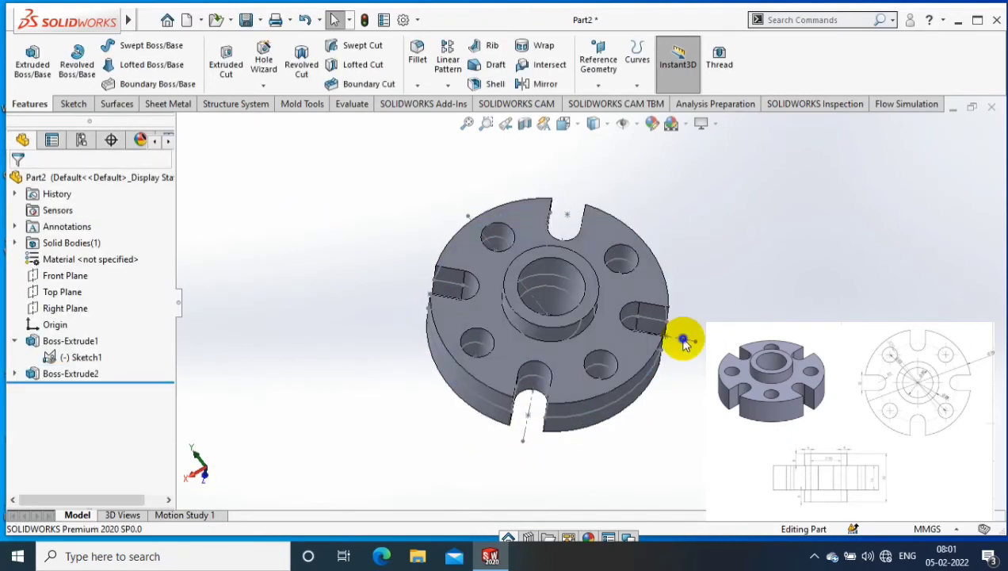
# Step: Hide Sketch1 and apply a teal appearance to the whole part
pyautogui.rightClick(683, 339)
pyautogui.click(720, 313)
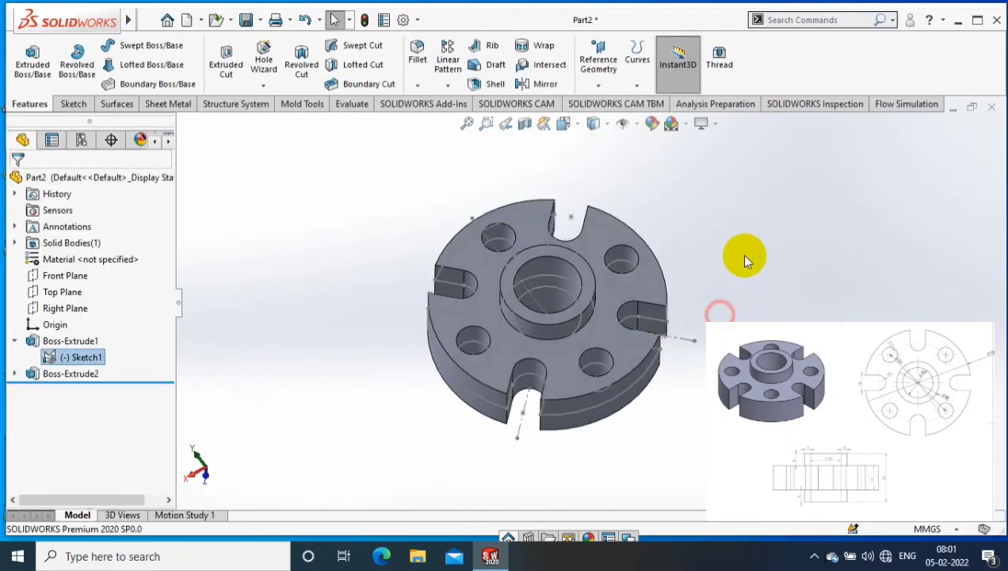
pyautogui.rightClick(641, 284)
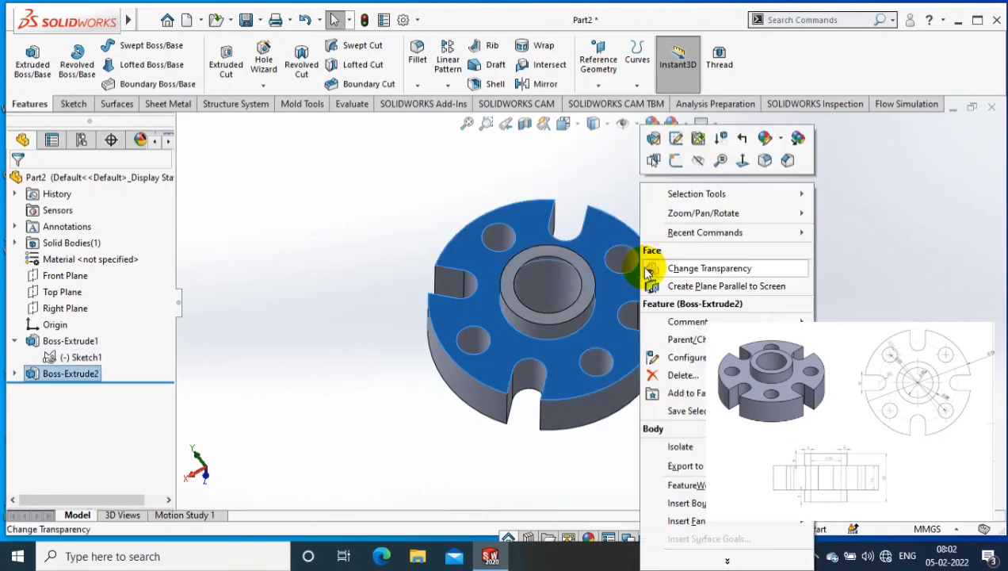
pyautogui.click(781, 141)
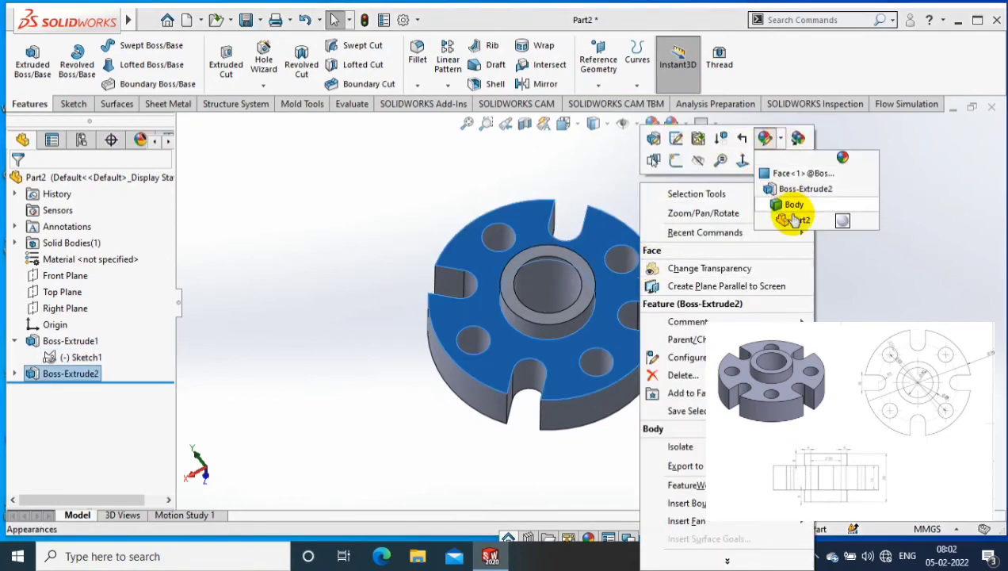
pyautogui.click(790, 220)
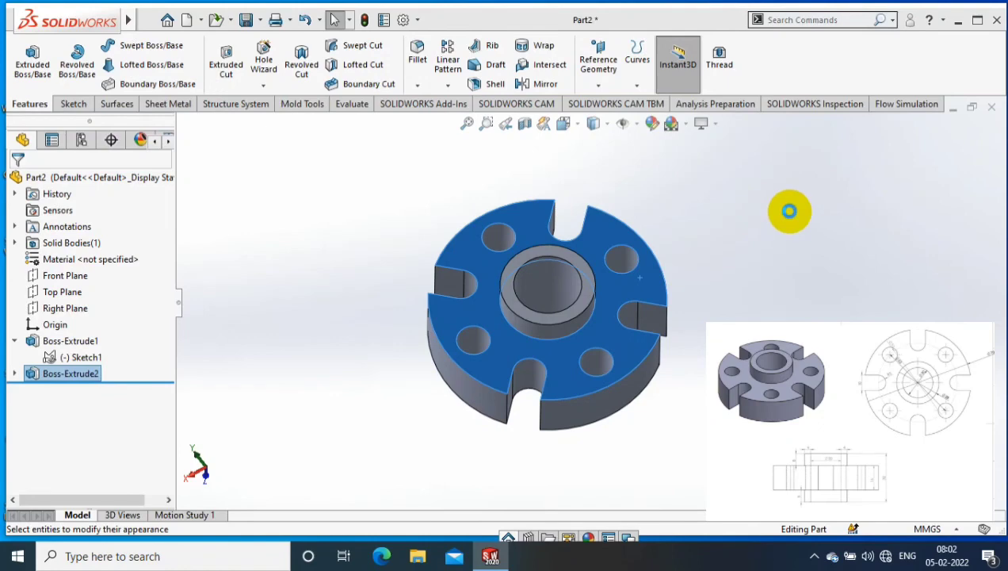
pyautogui.click(787, 210)
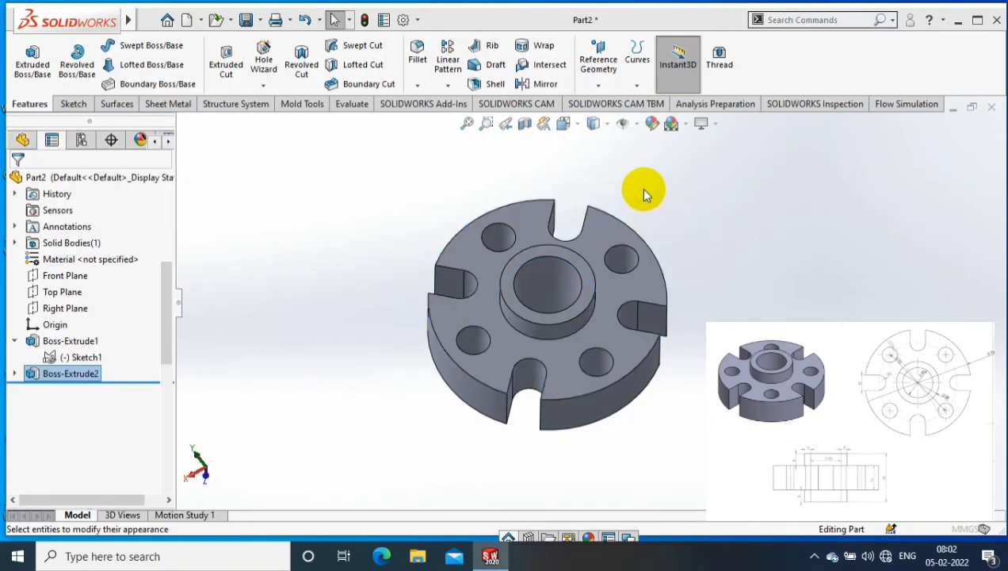
pyautogui.click(93, 479)
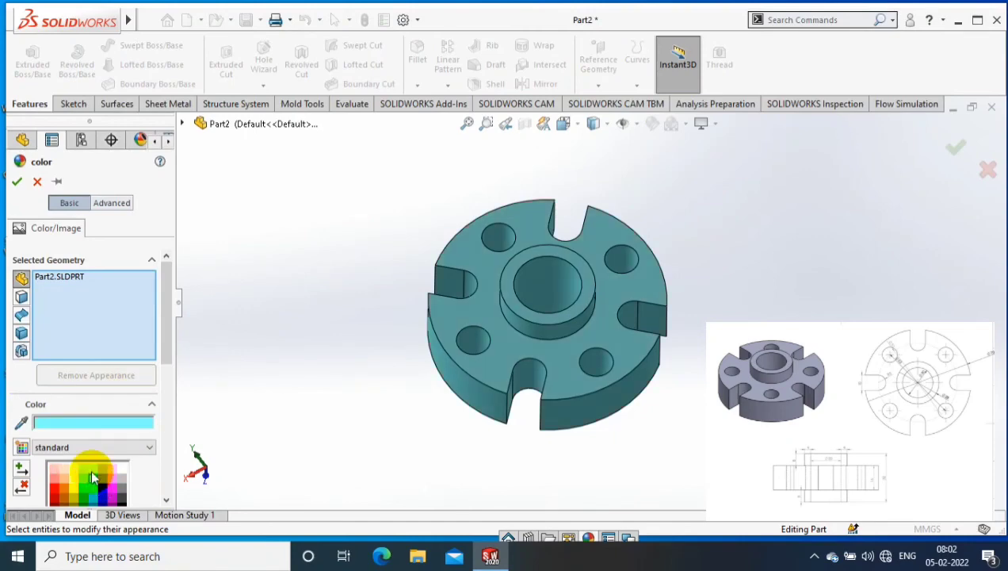
pyautogui.rightClick(622, 258)
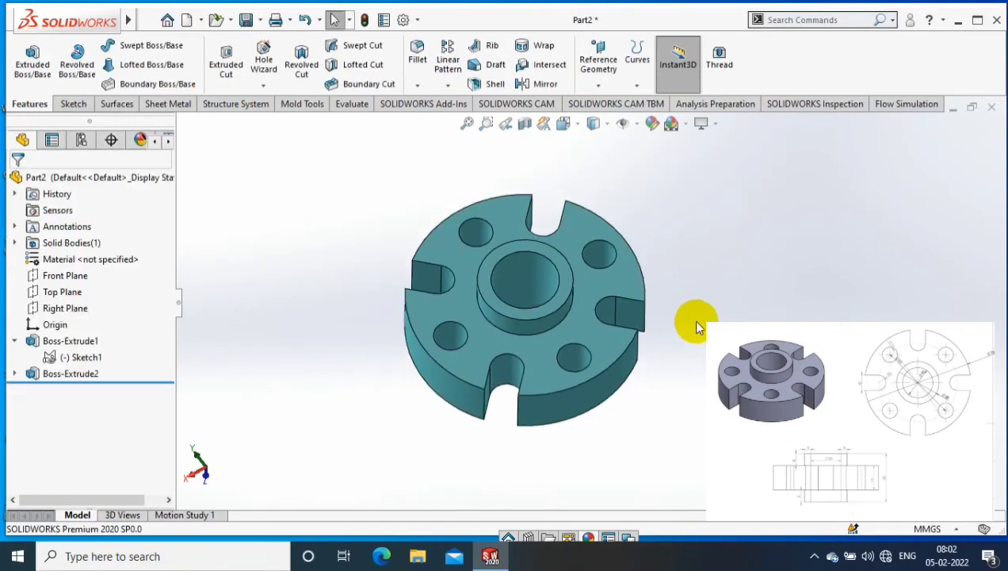